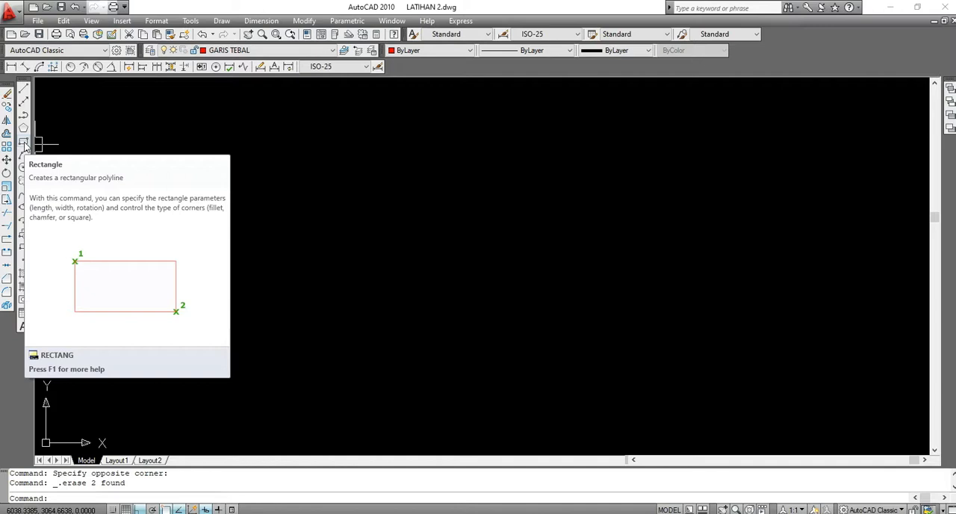
Draw two freehand rectangles of similar height side by side with the Rectangle tool, leaving a gap between them
left_click(23, 142)
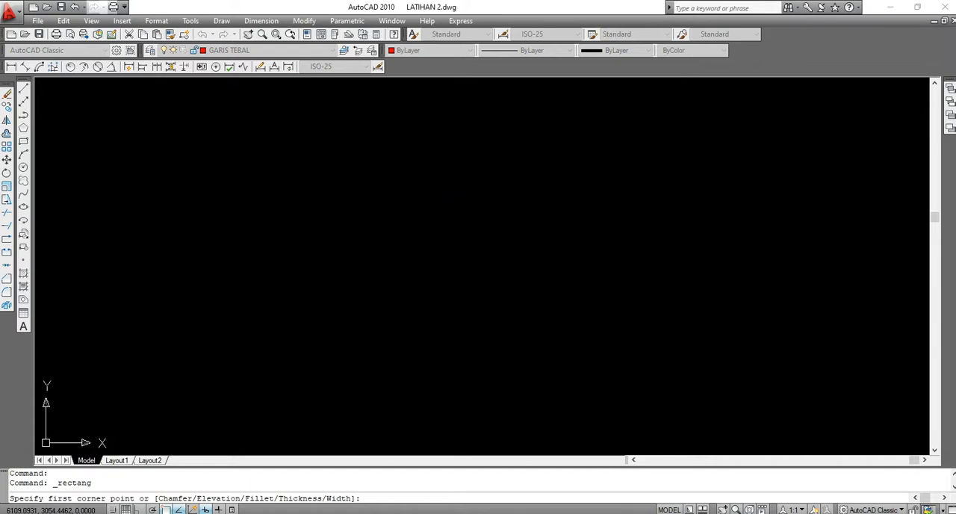
left_click(238, 174)
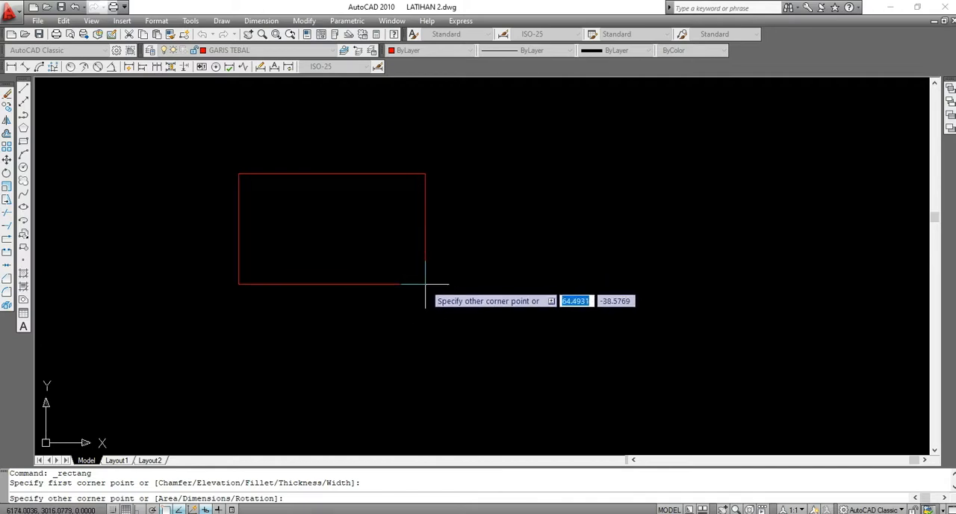
left_click(414, 269)
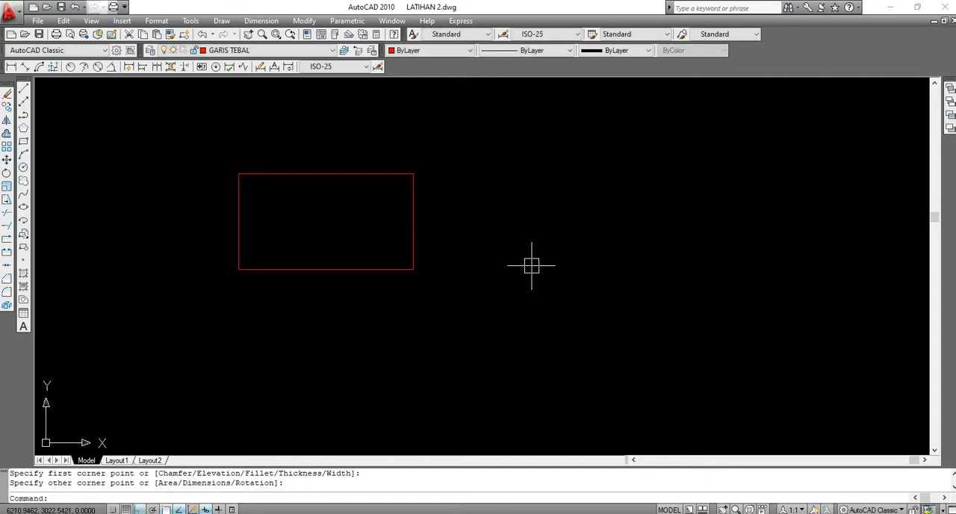
left_click(23, 141)
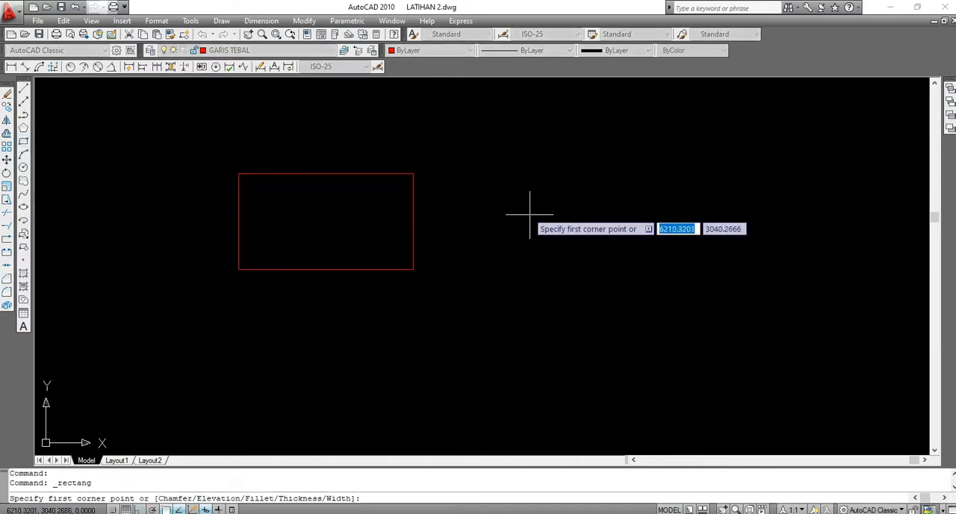
left_click(475, 176)
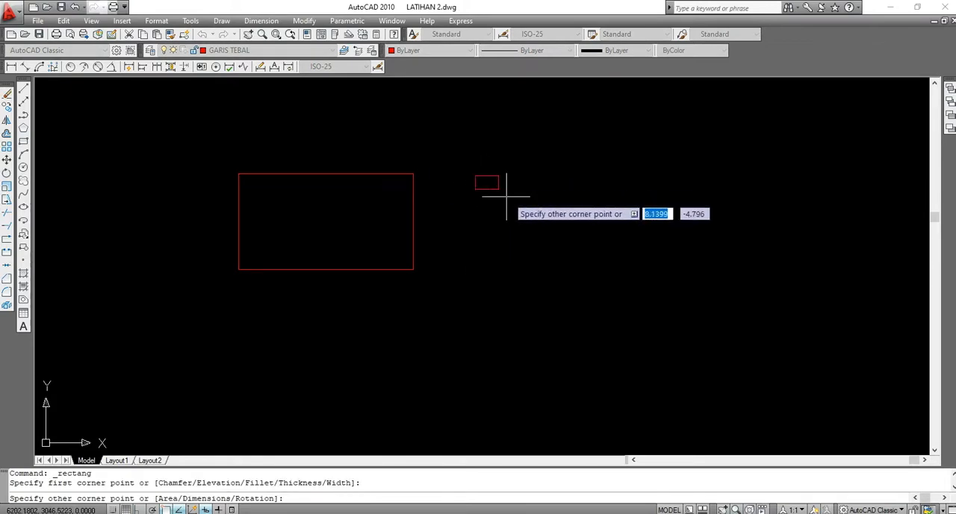
left_click(671, 261)
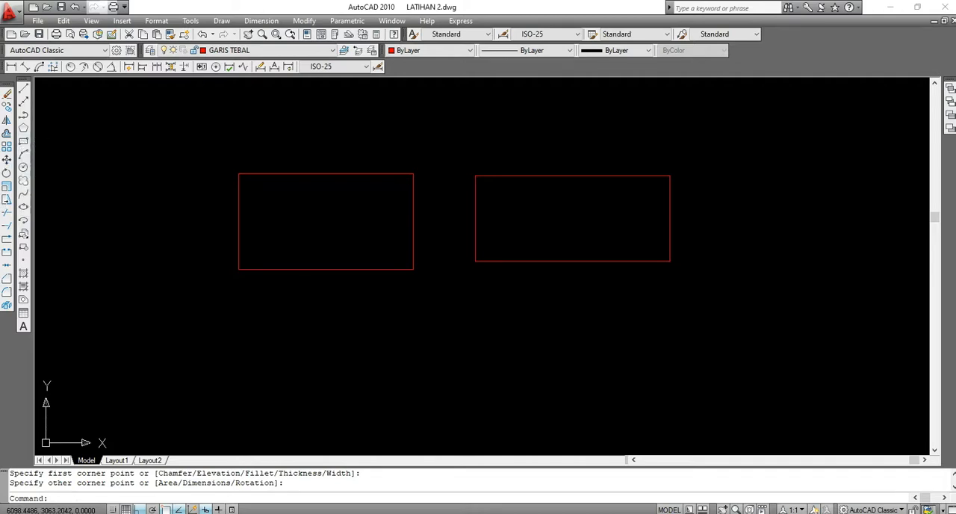
Delete both freehand rectangles from the drawing
left_click(207, 148)
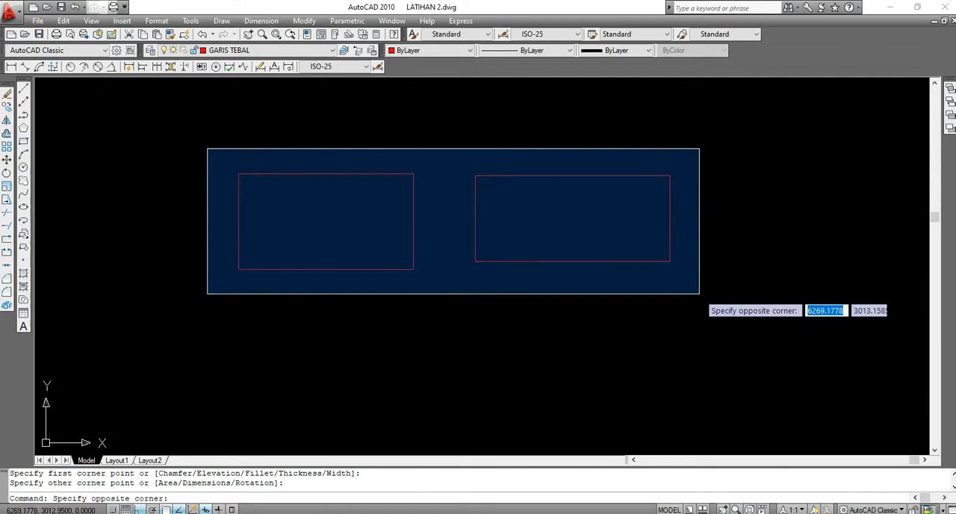
left_click(682, 292)
key("Delete")
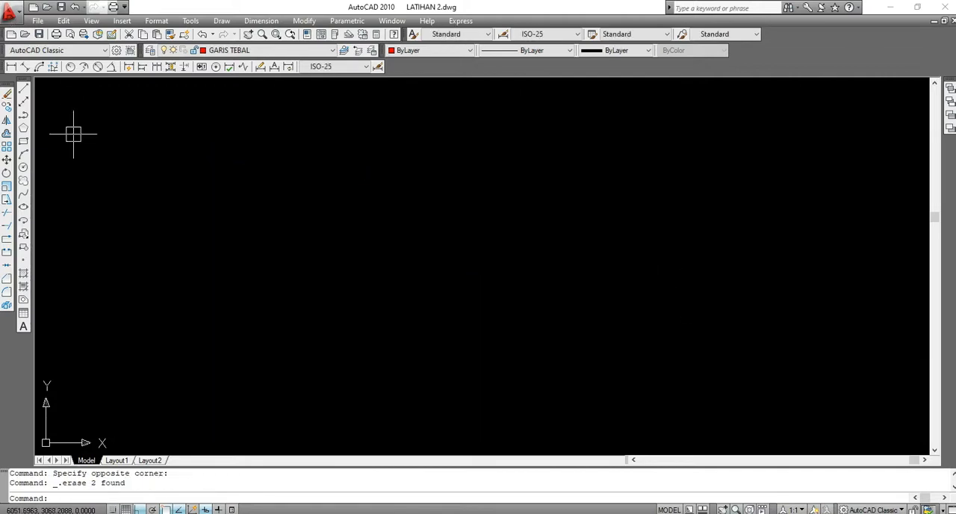
left_click(23, 141)
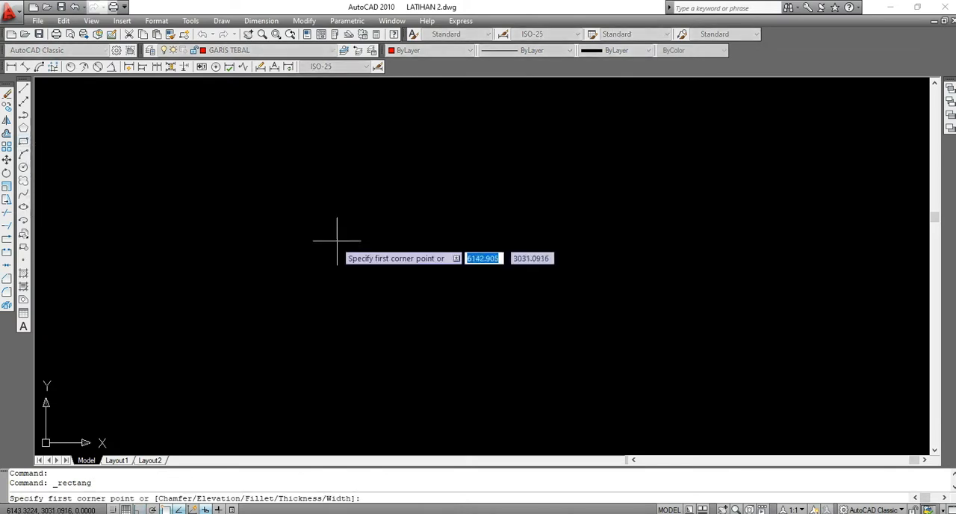
left_click(218, 160)
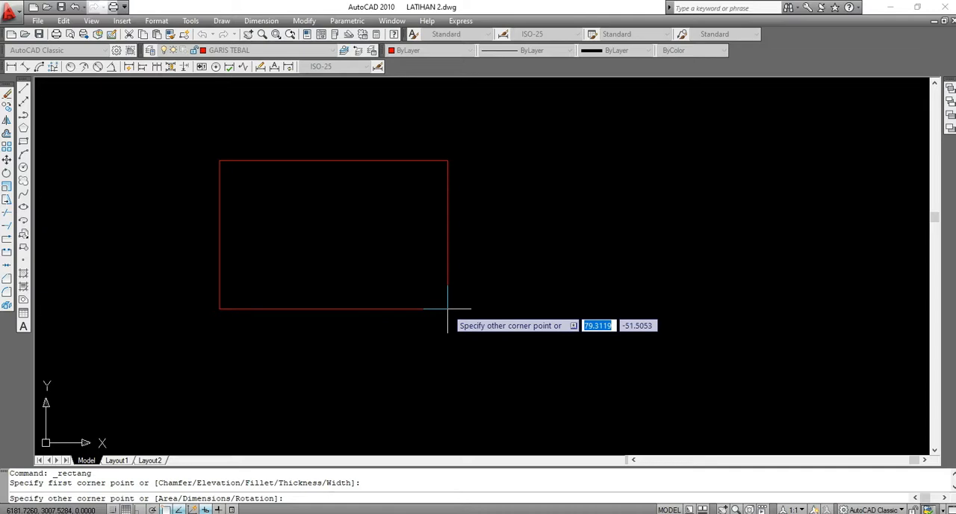
key("F8")
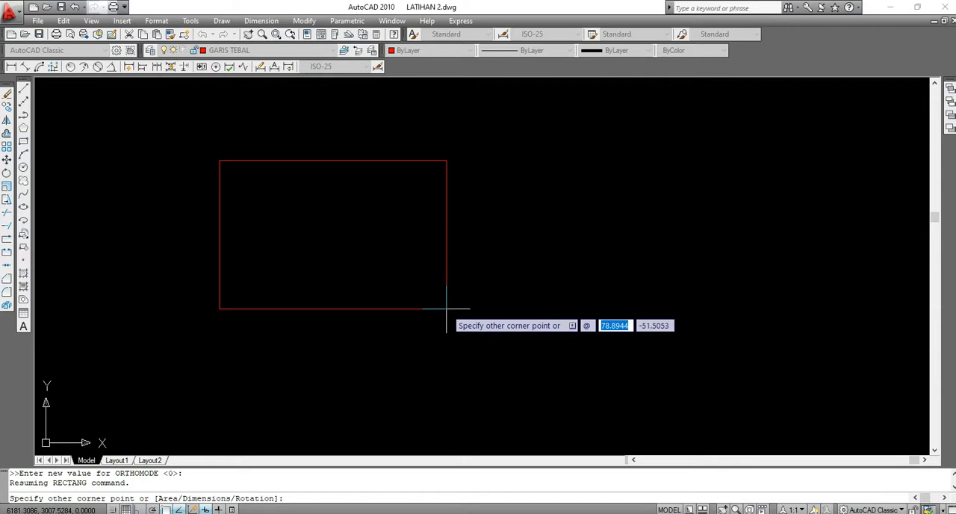
type("2")
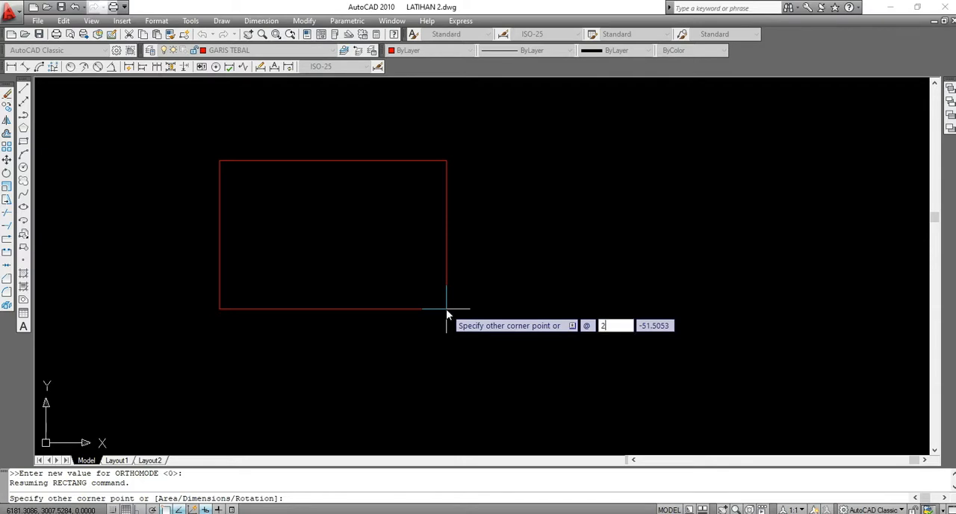
type("0")
key("Tab")
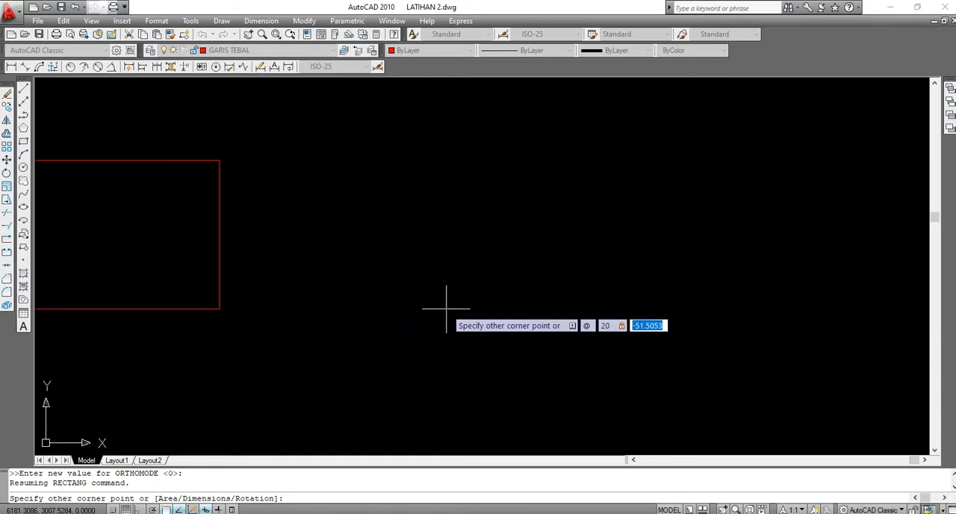
type("1")
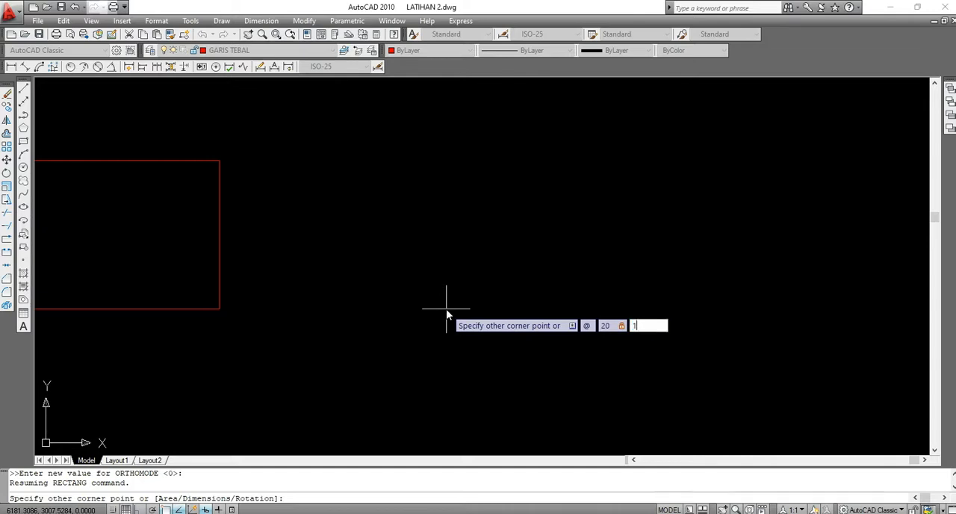
type("0")
key("Return")
scroll(446, 299, "down", 5)
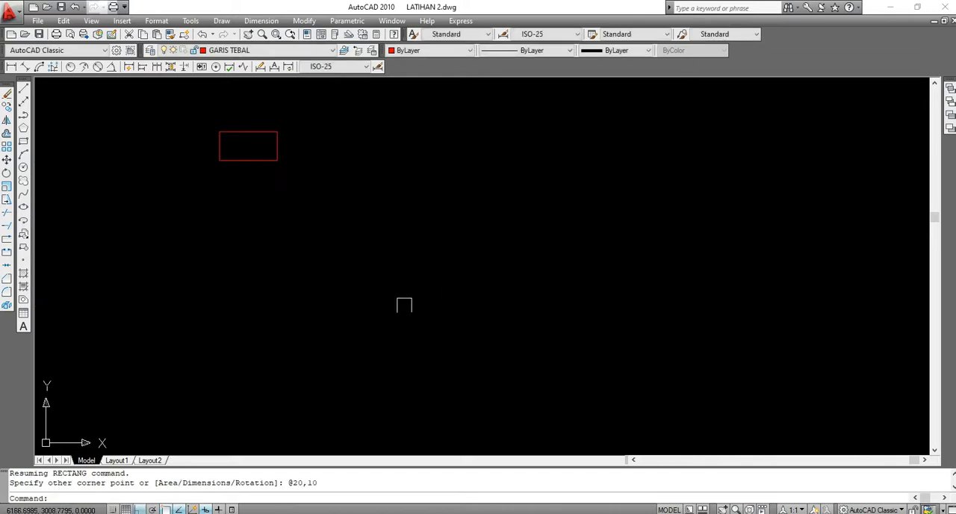
scroll(233, 118, "up", 5)
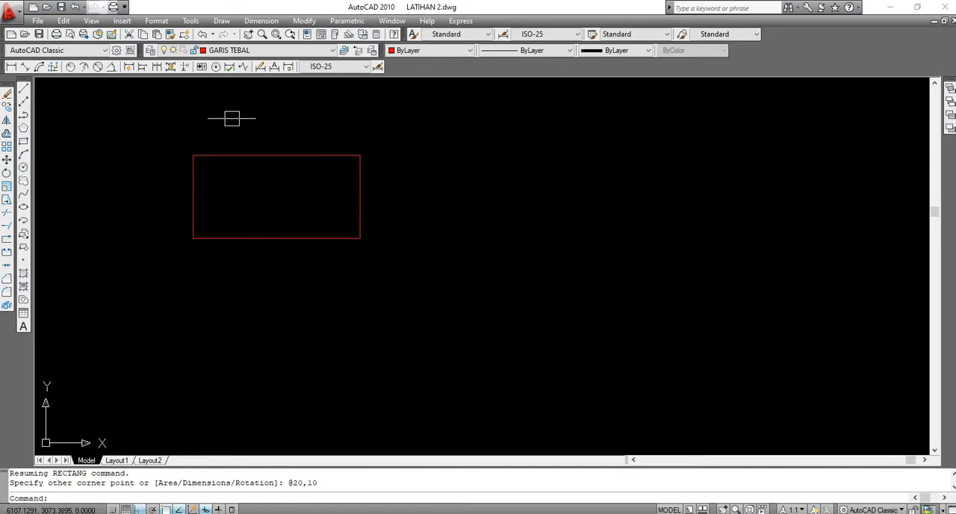
scroll(234, 121, "up", 2)
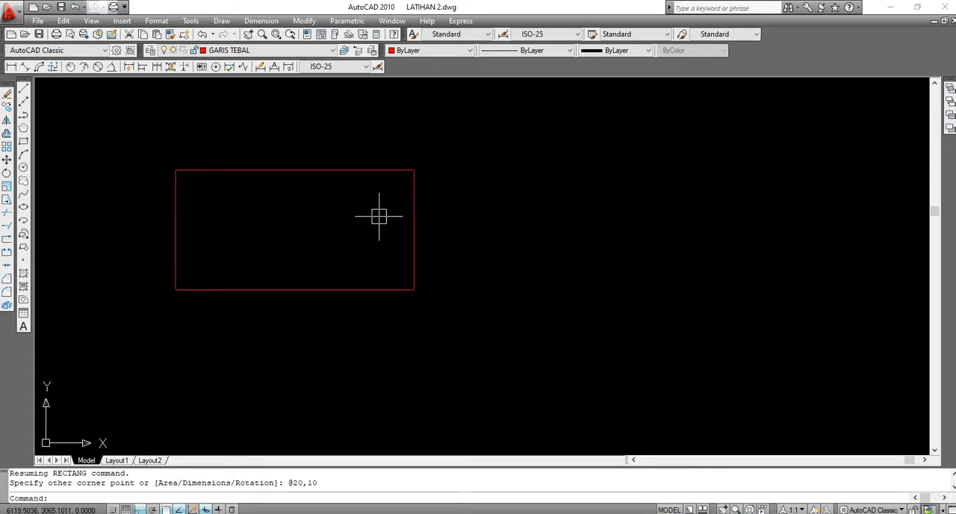
left_click(23, 143)
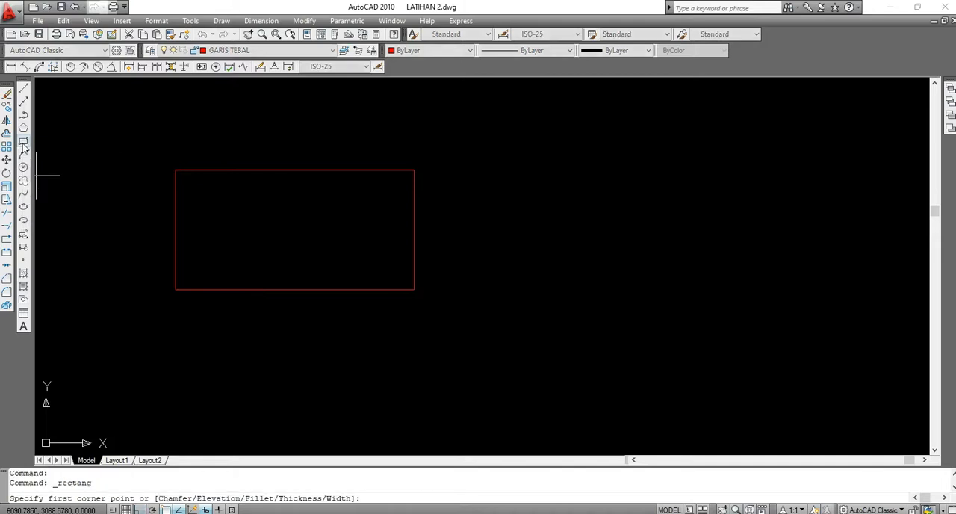
left_click(485, 176)
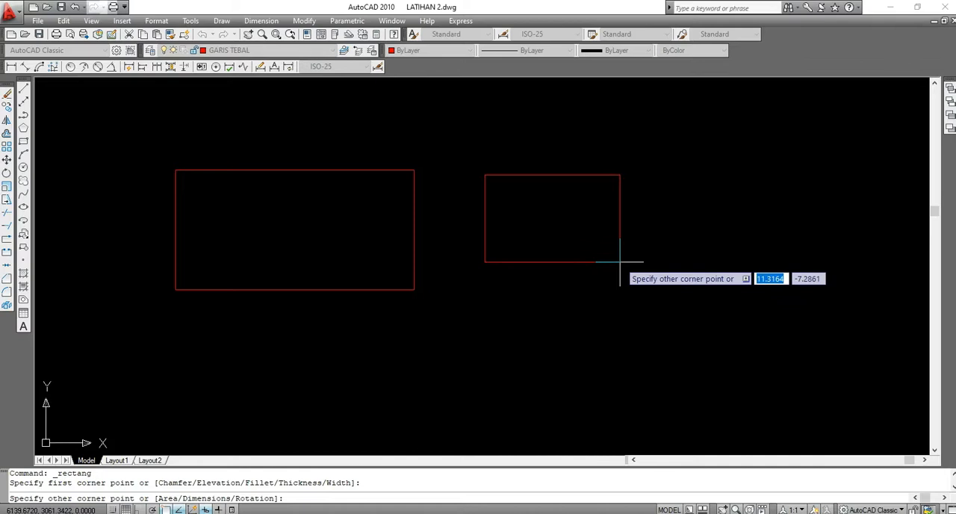
type("@")
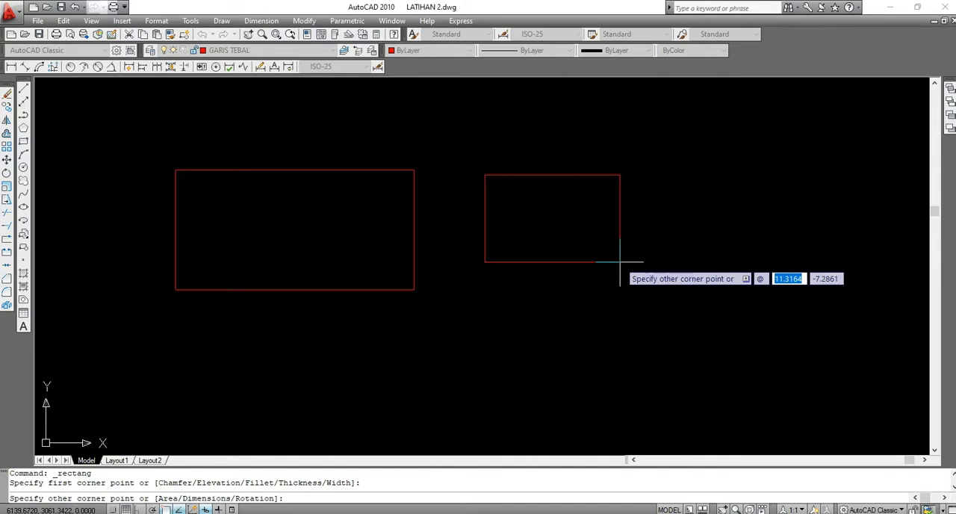
type("20")
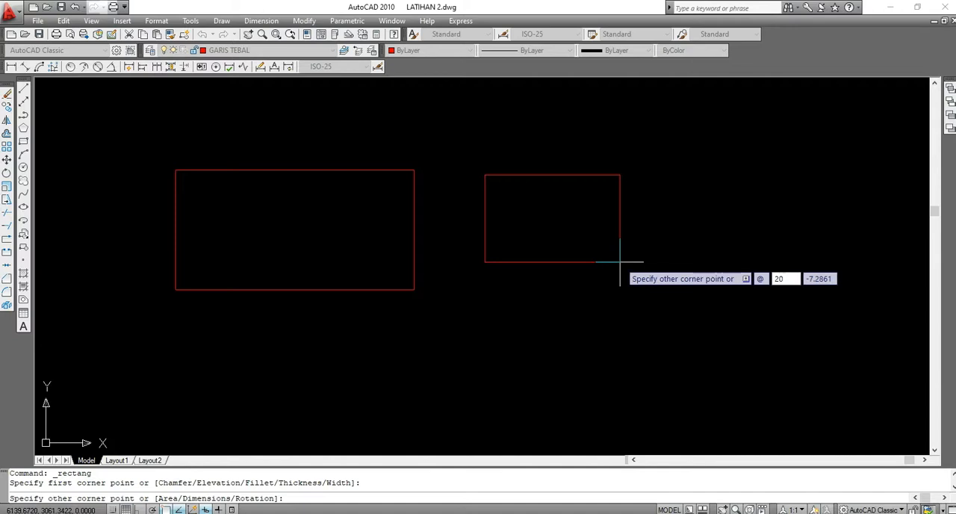
key("Tab")
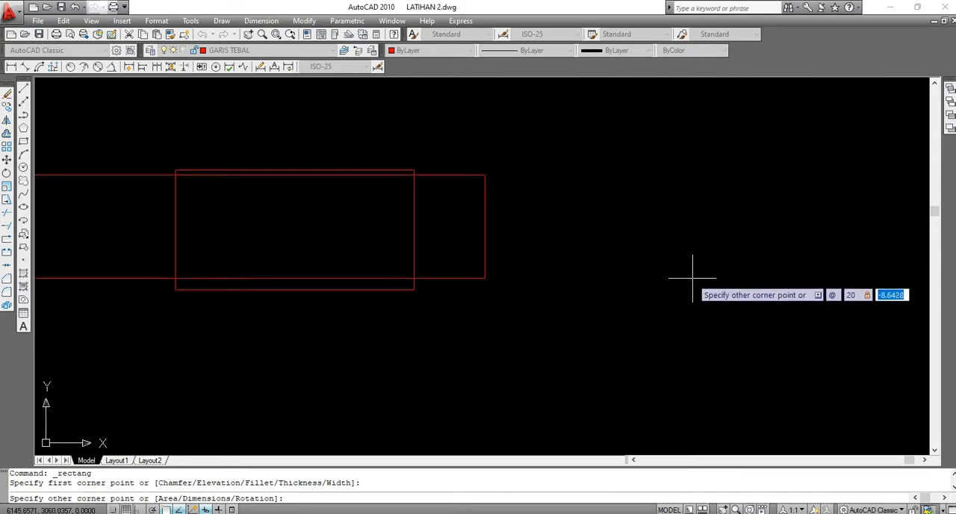
scroll(628, 290, "down", 3)
middle_click_drag(404, 307, 554, 276)
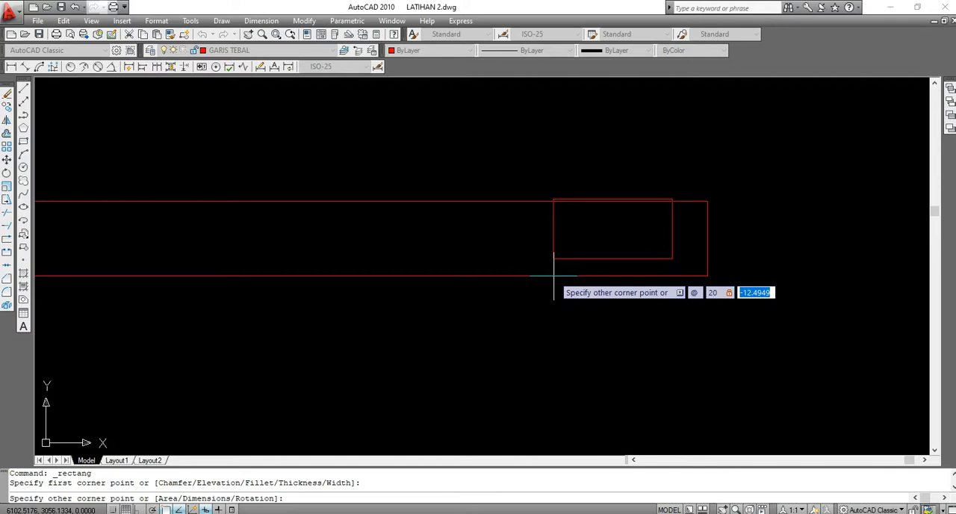
type("30")
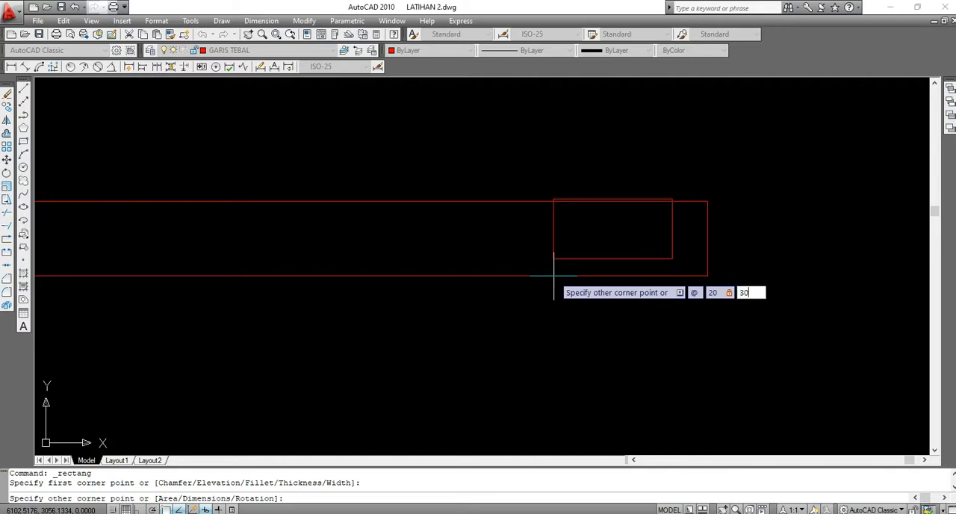
key("Return")
scroll(398, 275, "down", 4)
scroll(548, 194, "up", 3)
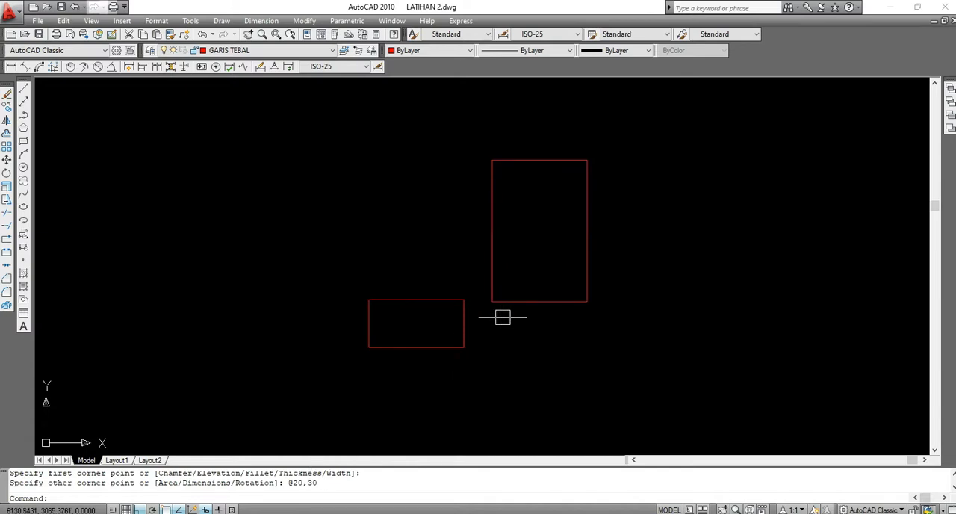
Delete the 20 by 10 and 20 by 30 rectangles
left_click(549, 159)
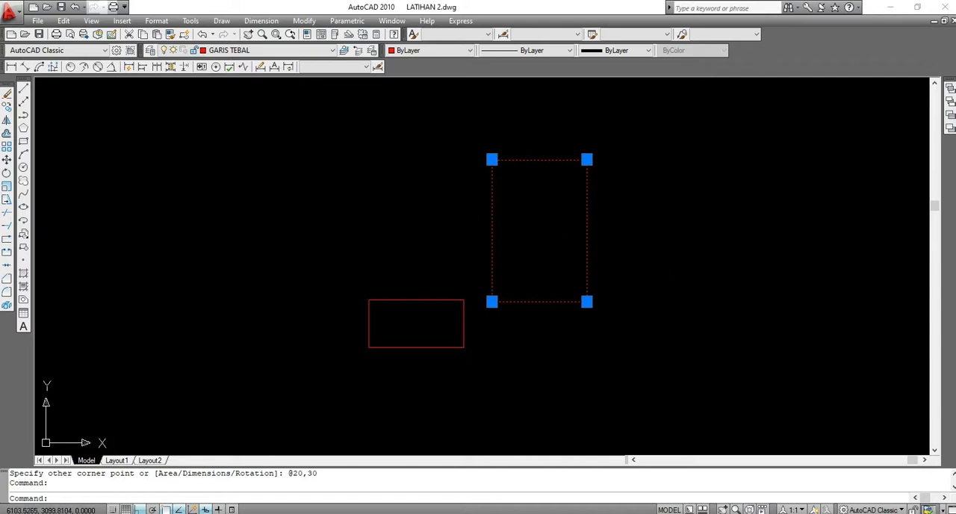
left_click(338, 153)
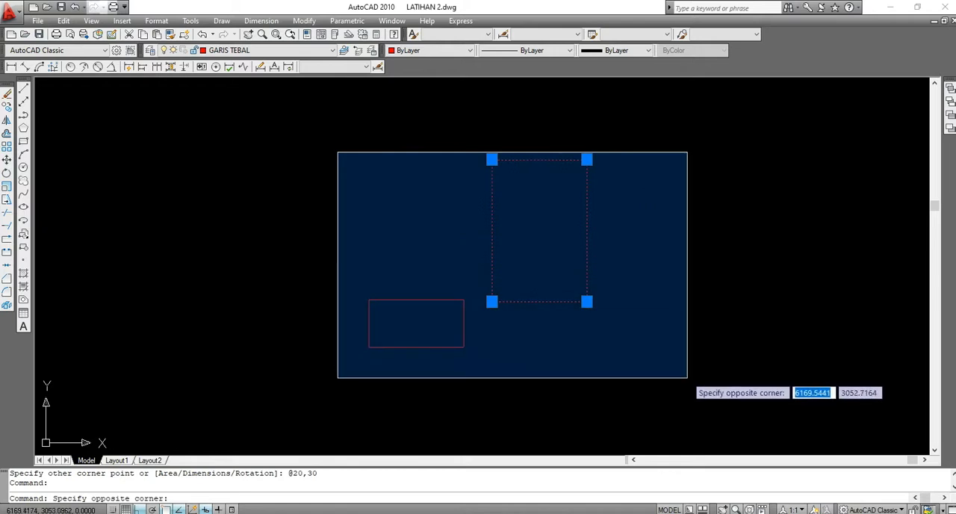
left_click(687, 398)
key("Delete")
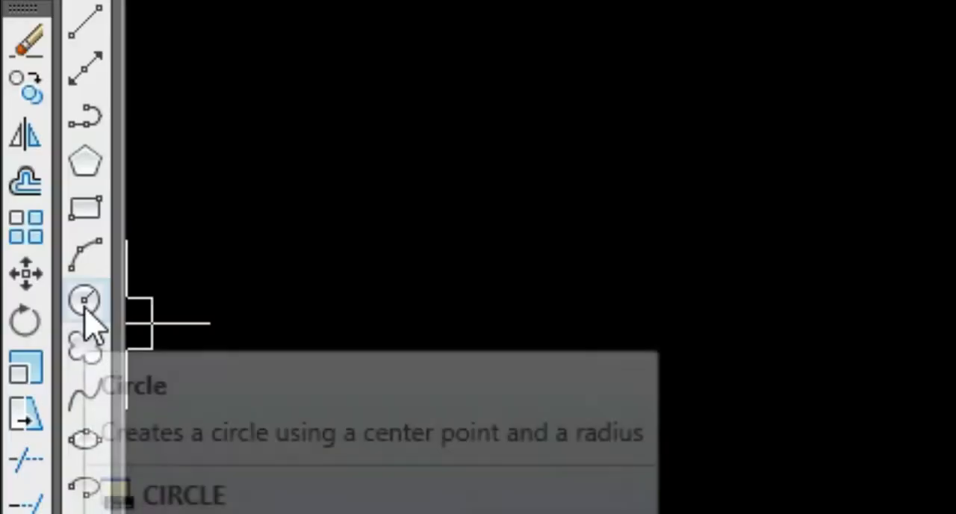
Draw a freehand circle with a radius of about 24 units near the middle of the empty drawing area
left_click(84, 302)
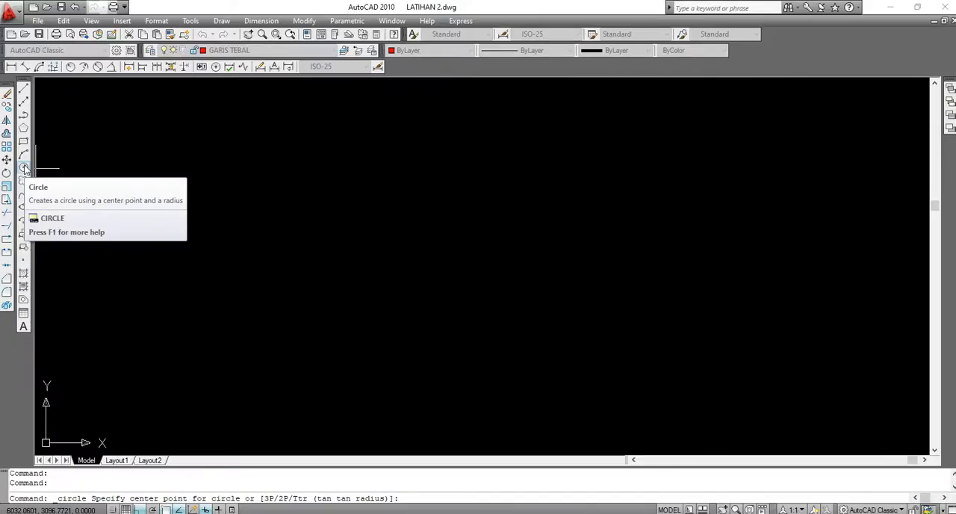
left_click(417, 244)
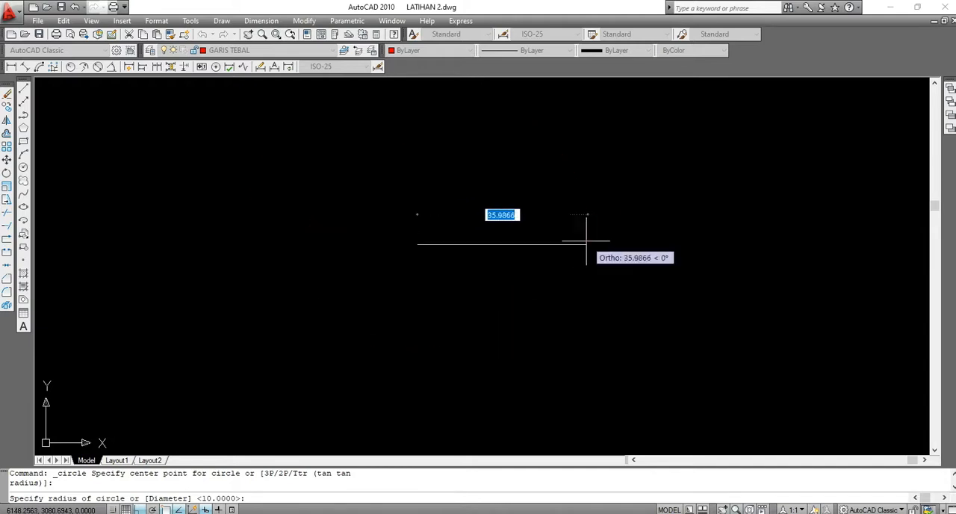
left_click(530, 243)
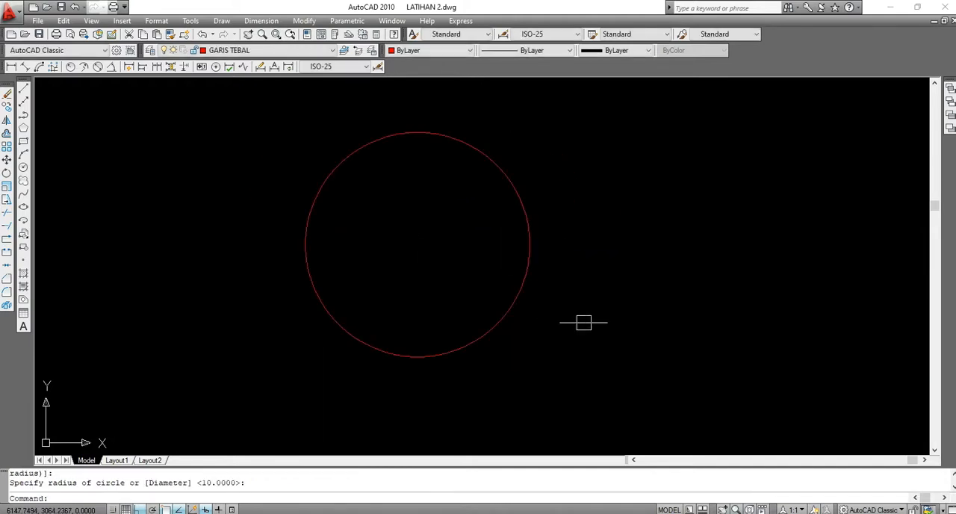
scroll(350, 243, "down", 4)
scroll(445, 283, "up", 2)
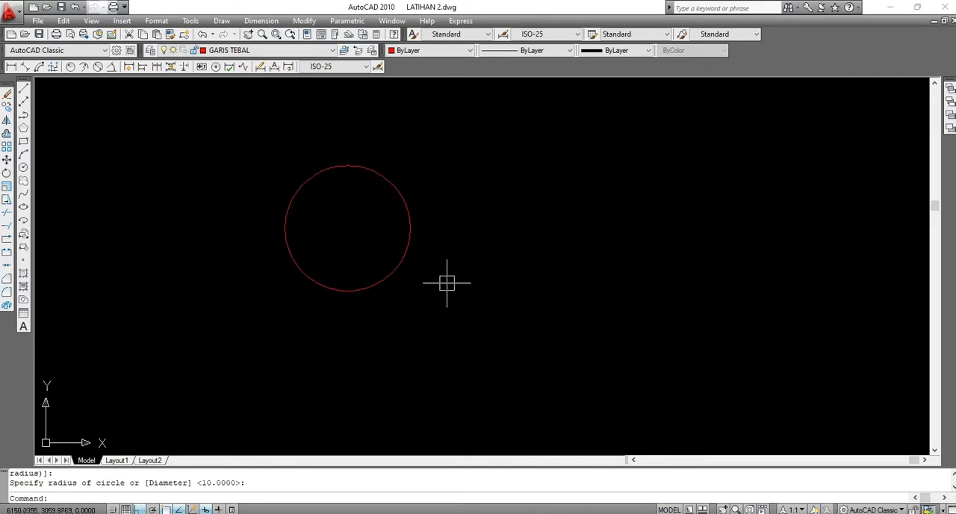
Draw a circle with a radius of 15 beside the freehand circle
left_click(23, 167)
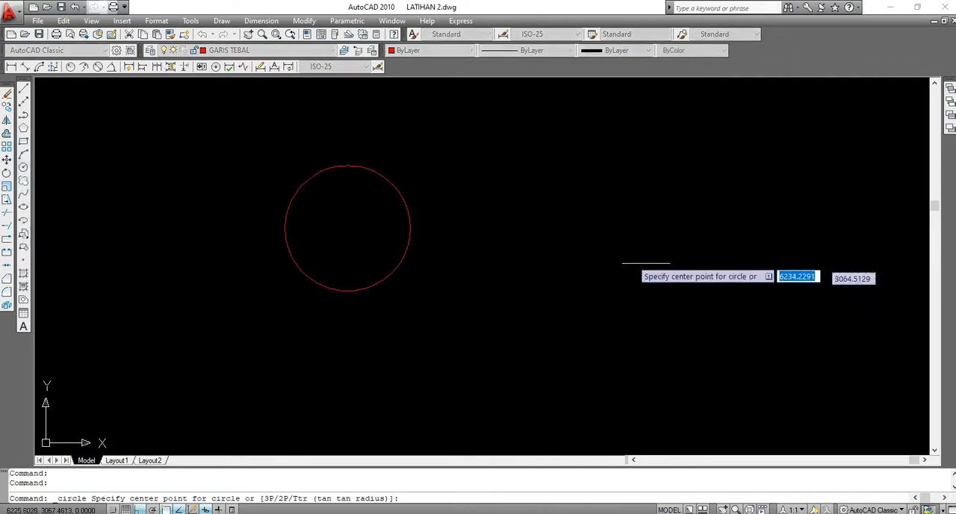
left_click(579, 229)
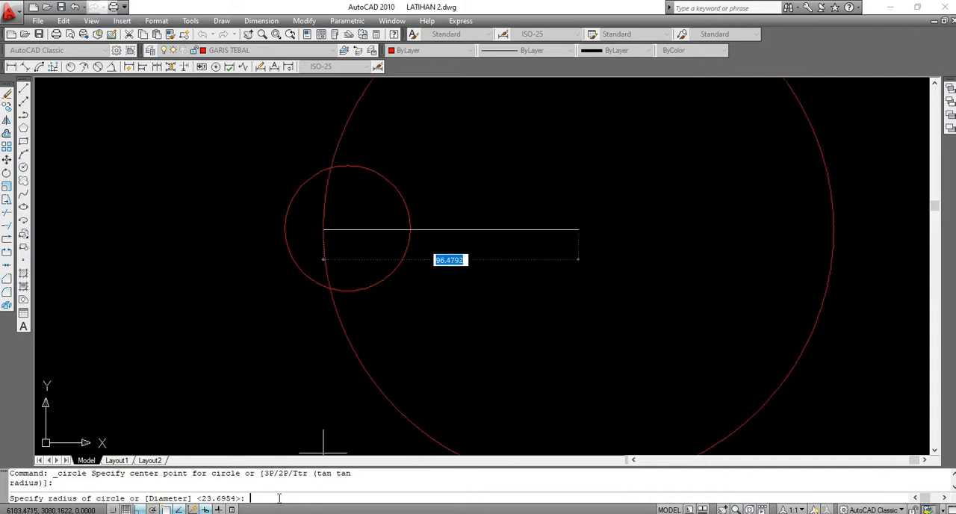
type("r")
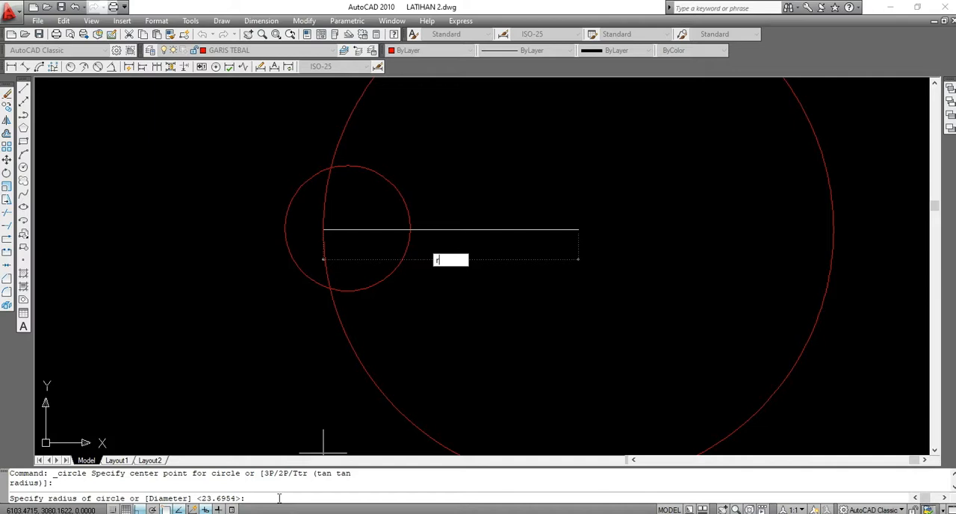
key("Return")
scroll(468, 301, "down", 2)
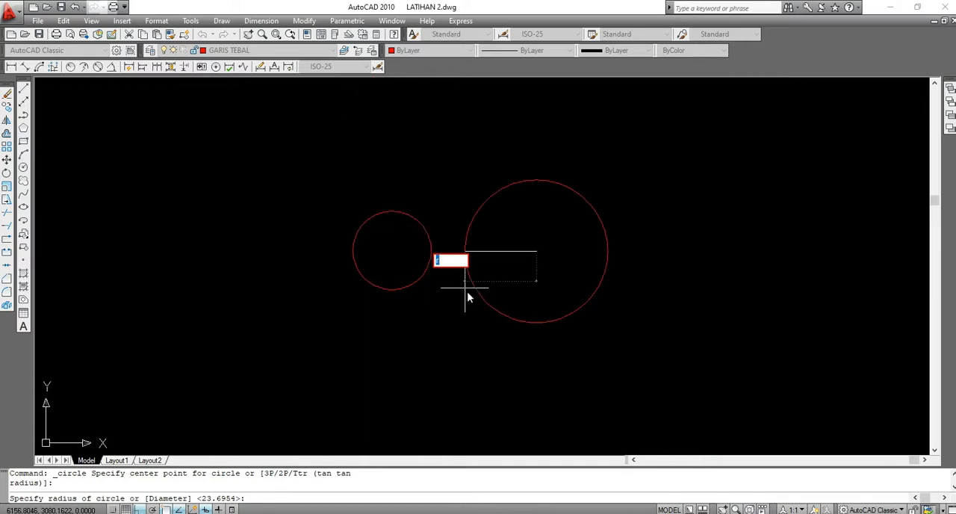
type("2")
key("BackSpace")
type("215")
key("BackSpace")
key("BackSpace")
key("BackSpace")
type("15")
key("Return")
scroll(560, 240, "up", 5)
scroll(443, 256, "up", 2)
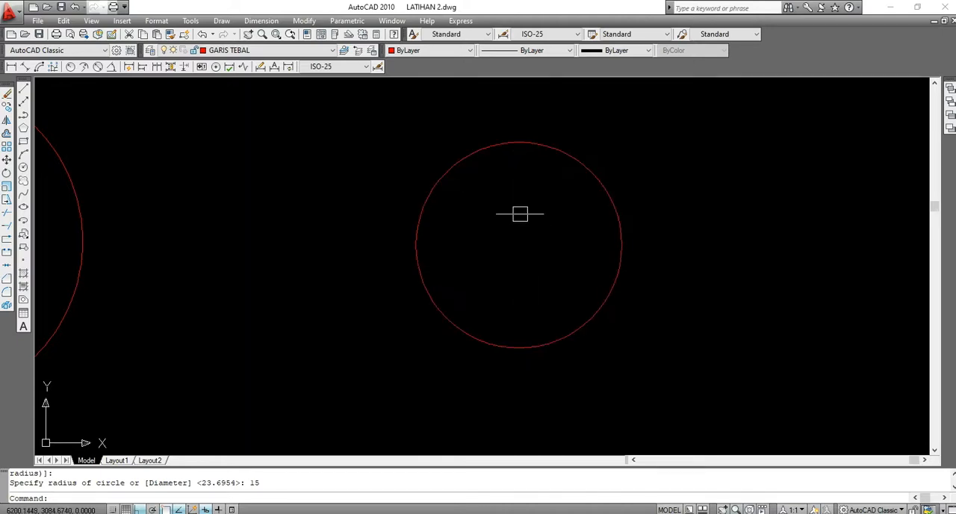
Draw a circle defined by a diameter of 30 diagonally below the radius 15 circle
scroll(487, 135, "down", 5)
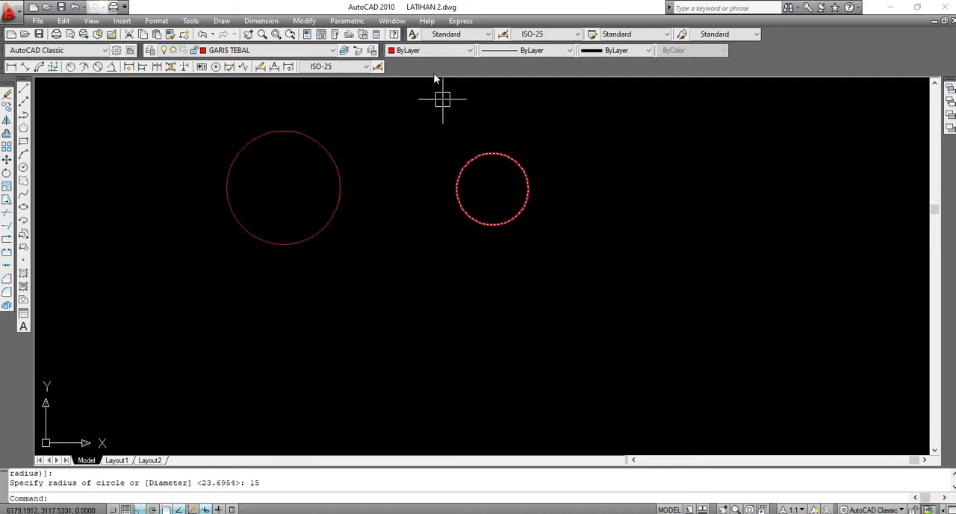
left_click(23, 167)
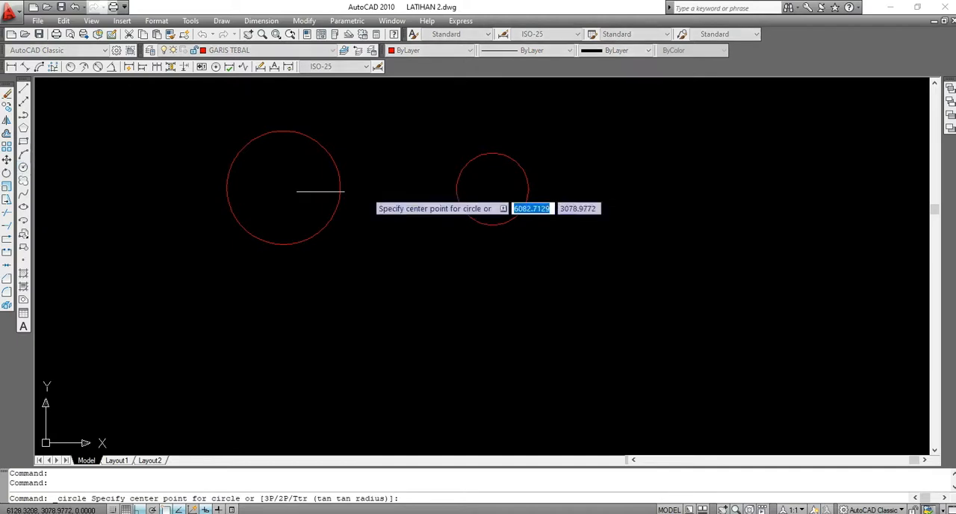
left_click(612, 260)
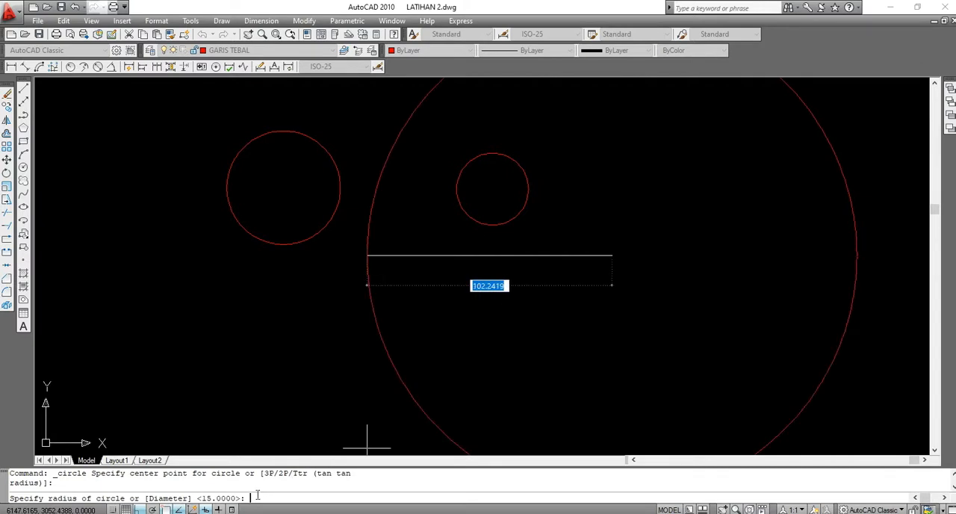
type("d")
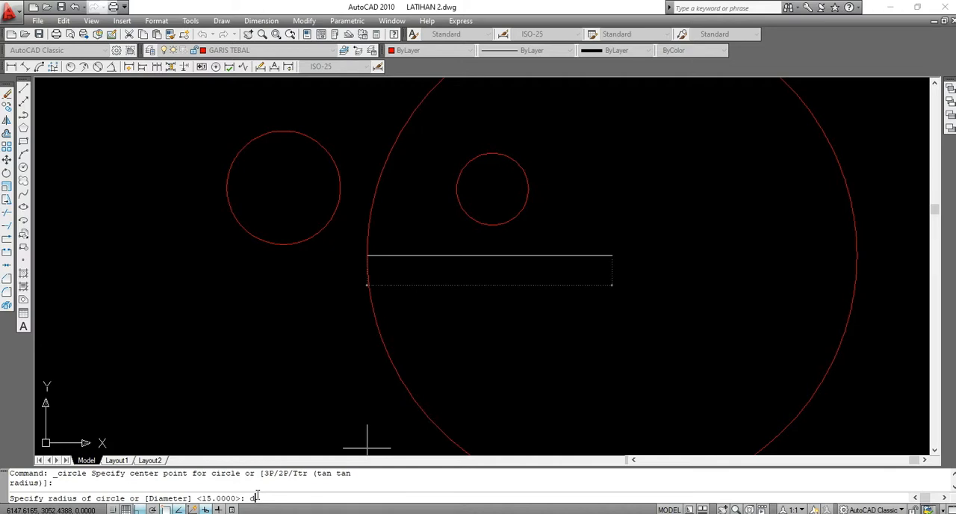
key("Return")
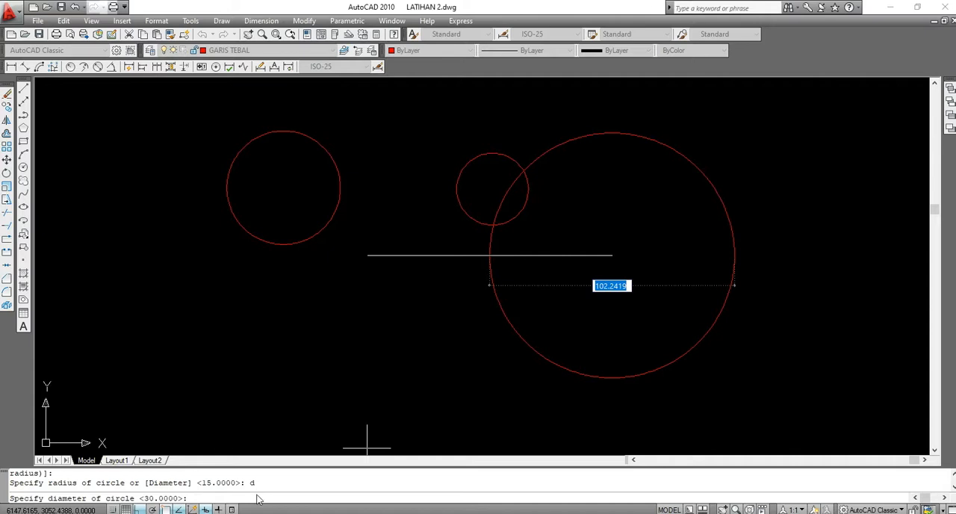
type("30")
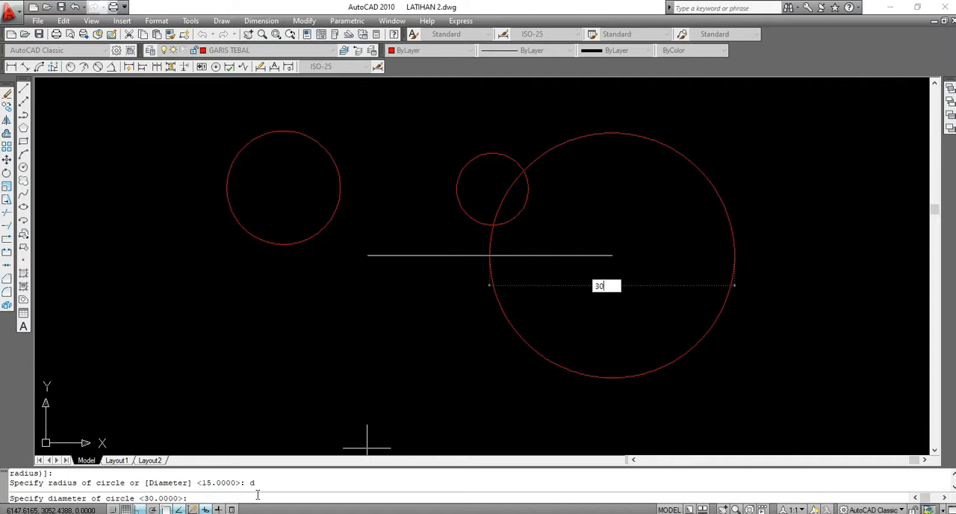
key("Return")
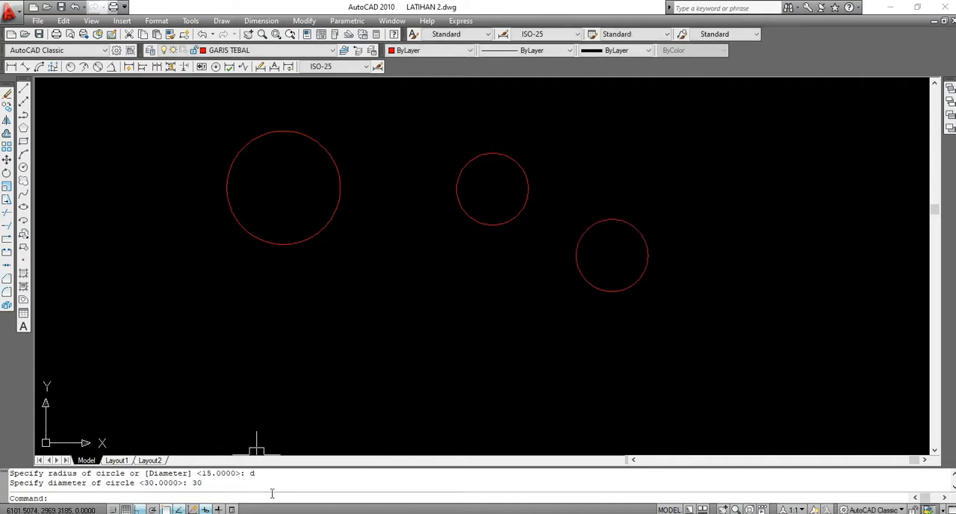
Select the radius 15 and diameter 30 circles together to compare their sizes, and clear the selection
left_click(506, 159)
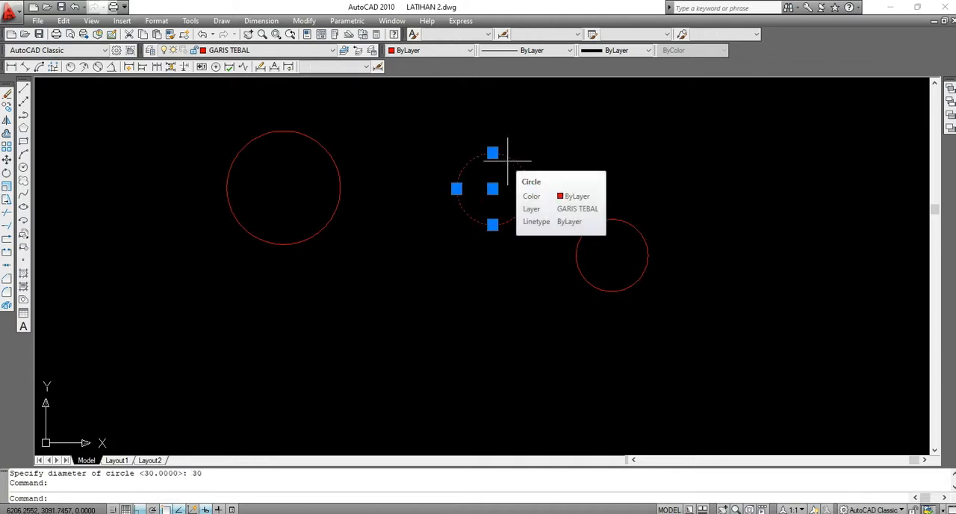
left_click(632, 222)
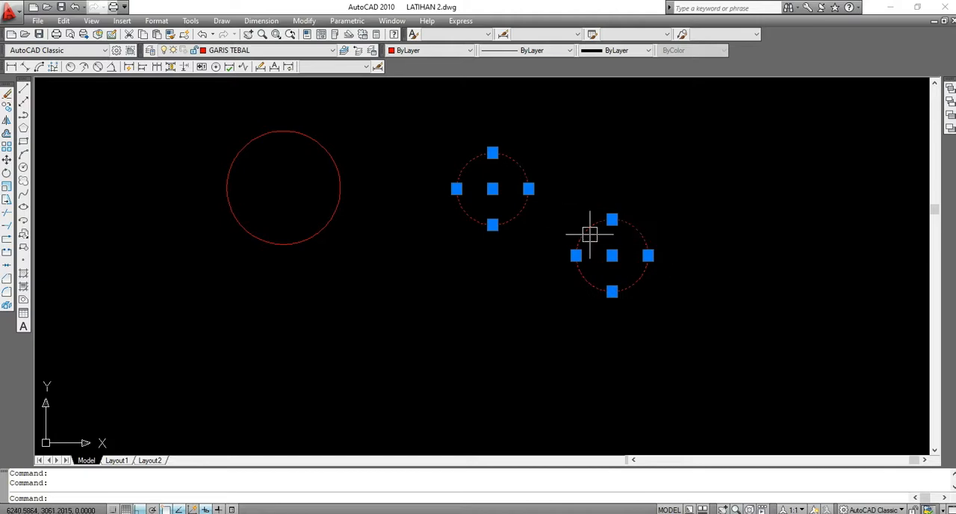
key("Escape")
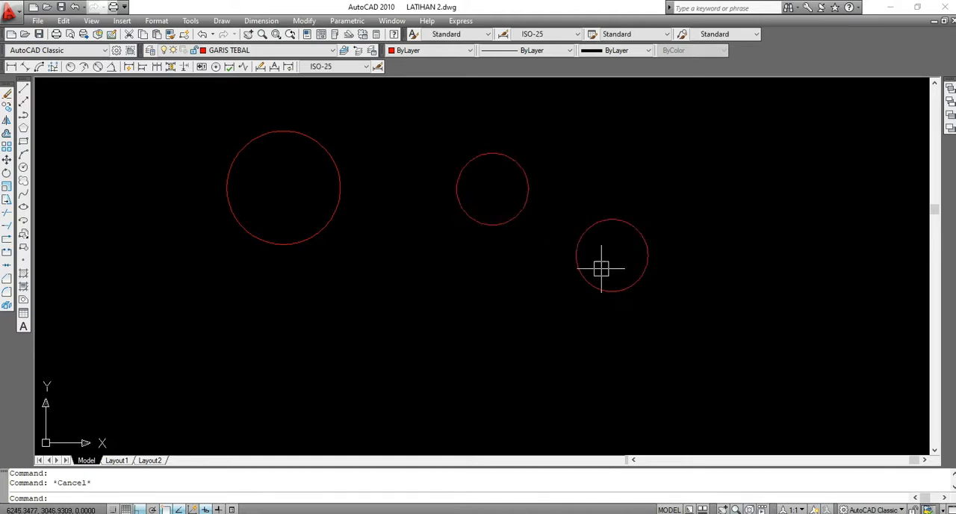
left_click(487, 158)
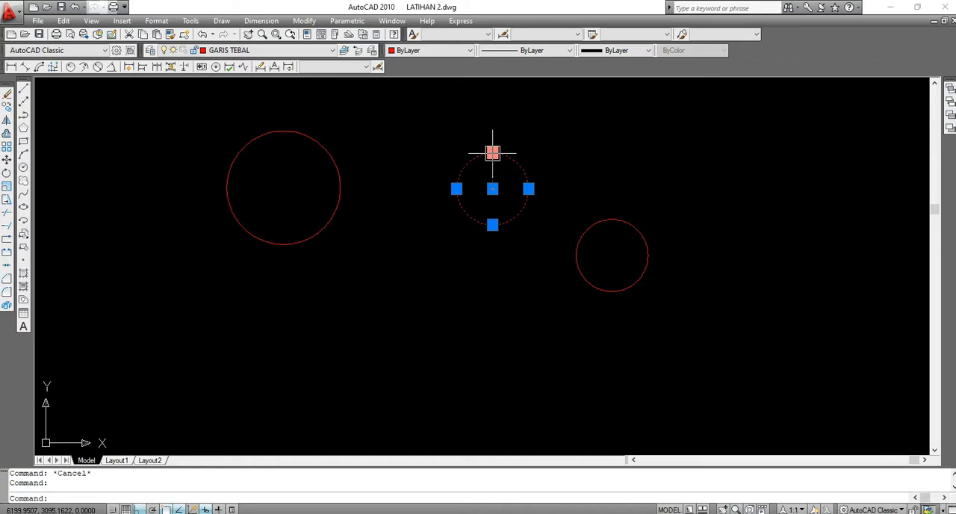
left_click(631, 226)
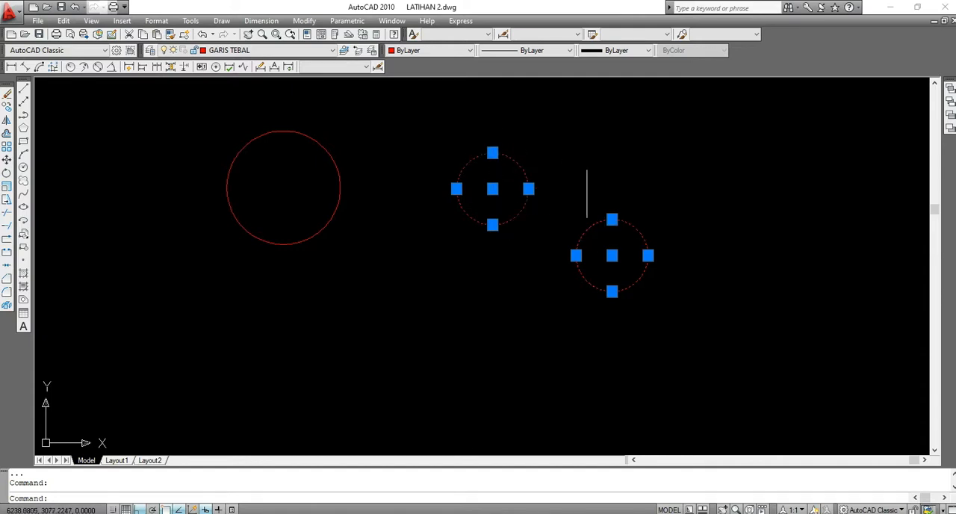
key("Escape")
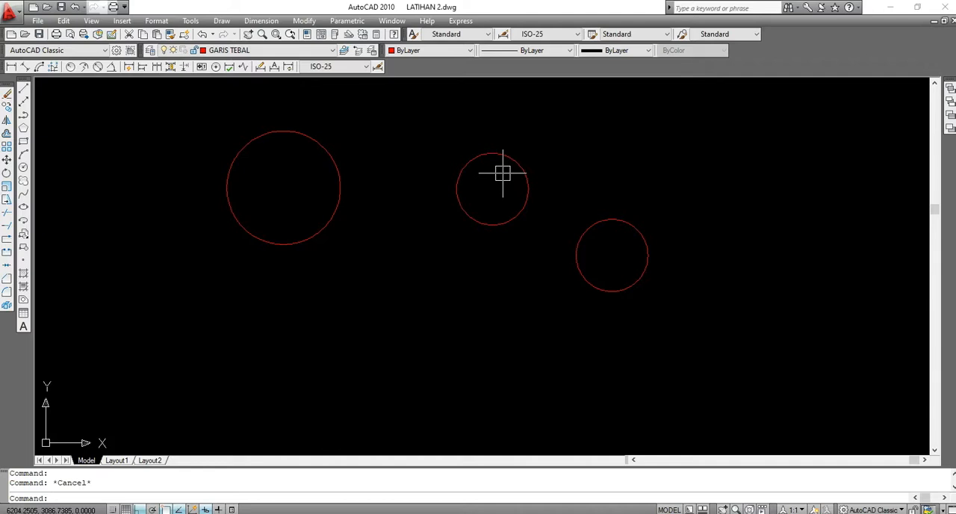
scroll(520, 153, "up", 2)
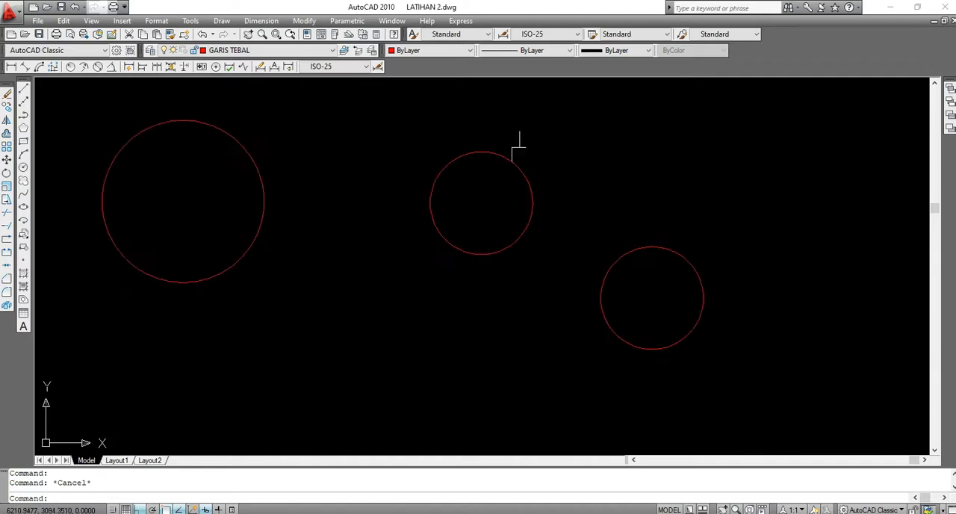
scroll(508, 164, "down", 2)
scroll(496, 161, "up", 2)
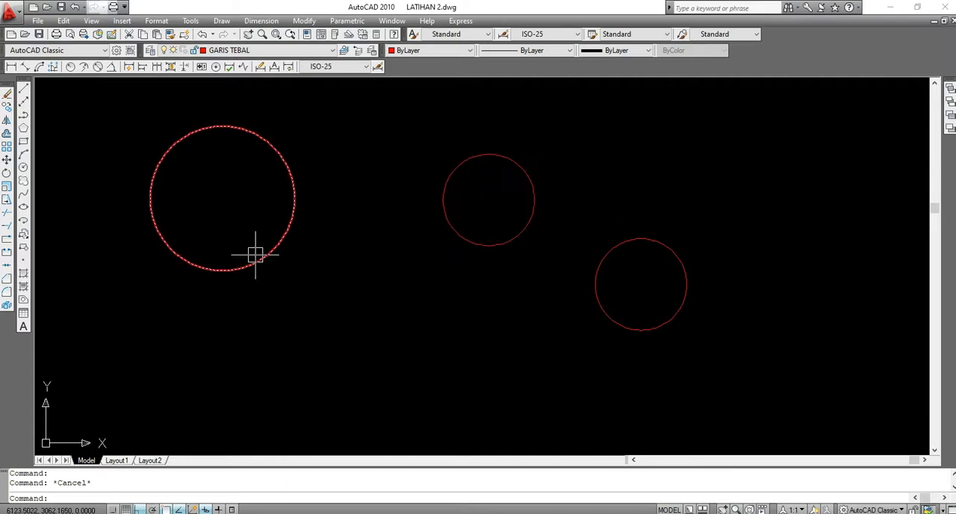
scroll(400, 284, "up", 2)
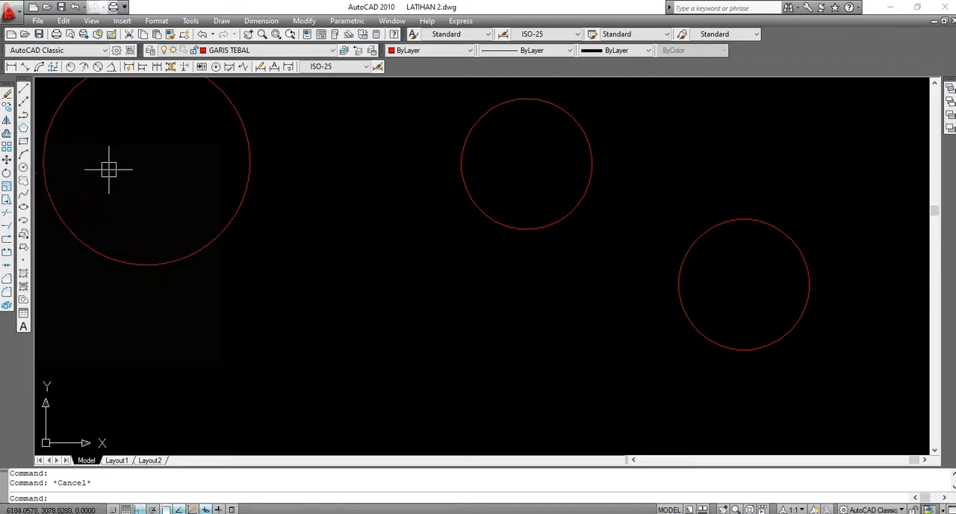
Draw a freehand five-sided polygon inscribed in a circle of about 20 units radius, above and beside the diameter 30 circle
left_click(24, 132)
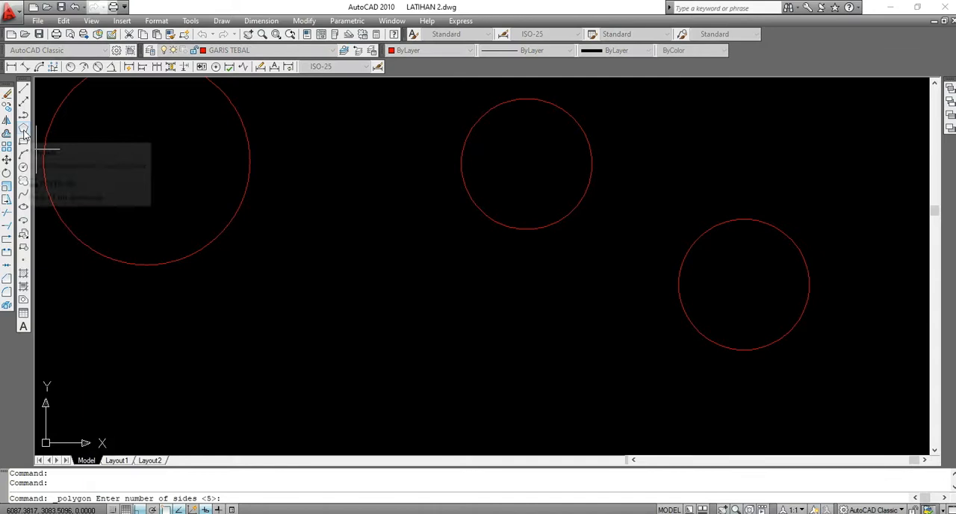
scroll(364, 193, "down", 2)
scroll(374, 209, "down", 4)
scroll(463, 178, "up", 5)
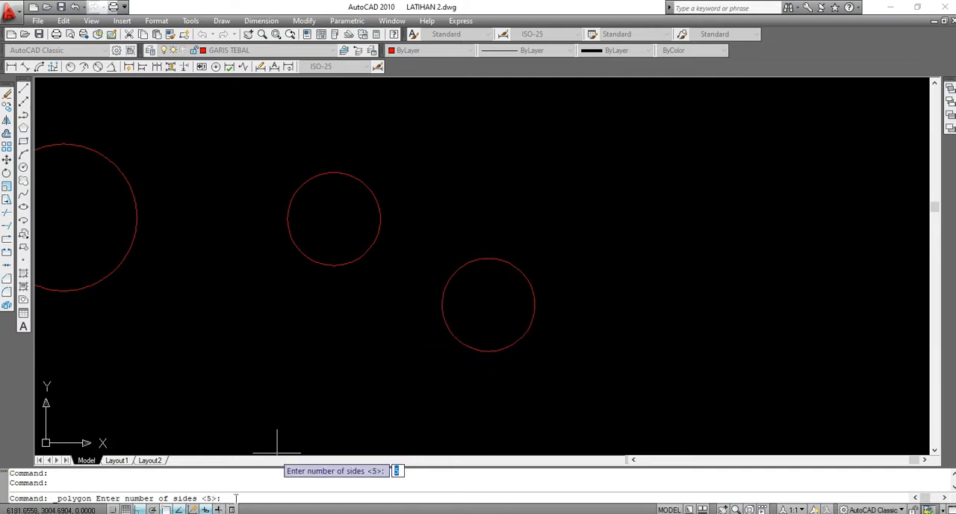
key("Return")
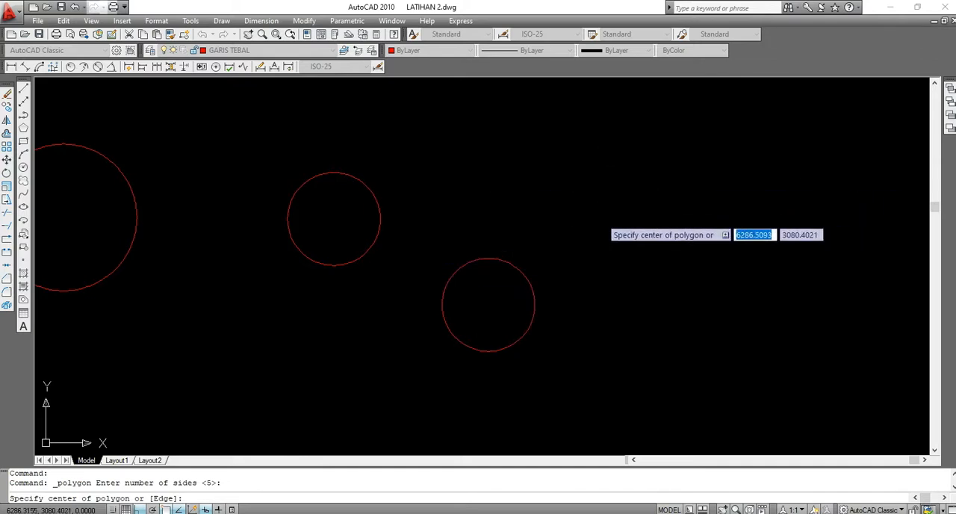
left_click(577, 210)
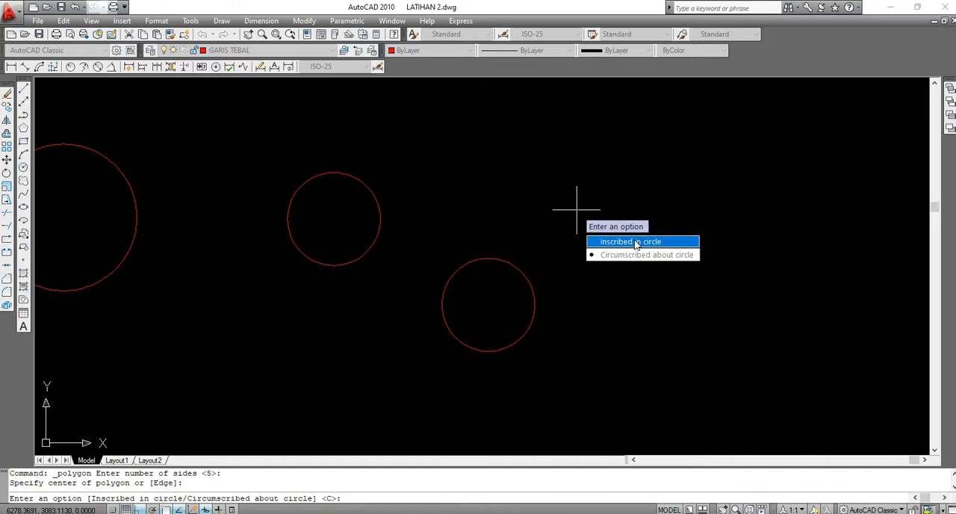
left_click(636, 242)
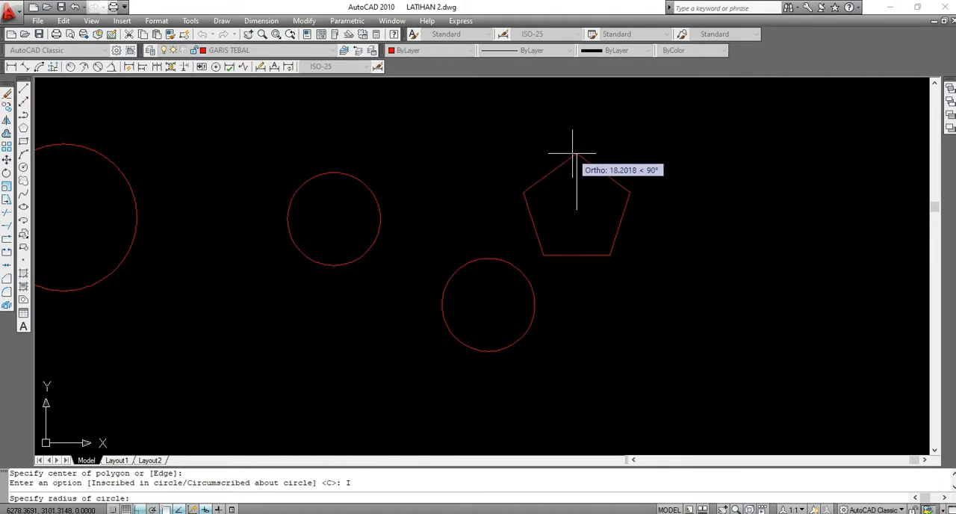
scroll(573, 155, "down", 1)
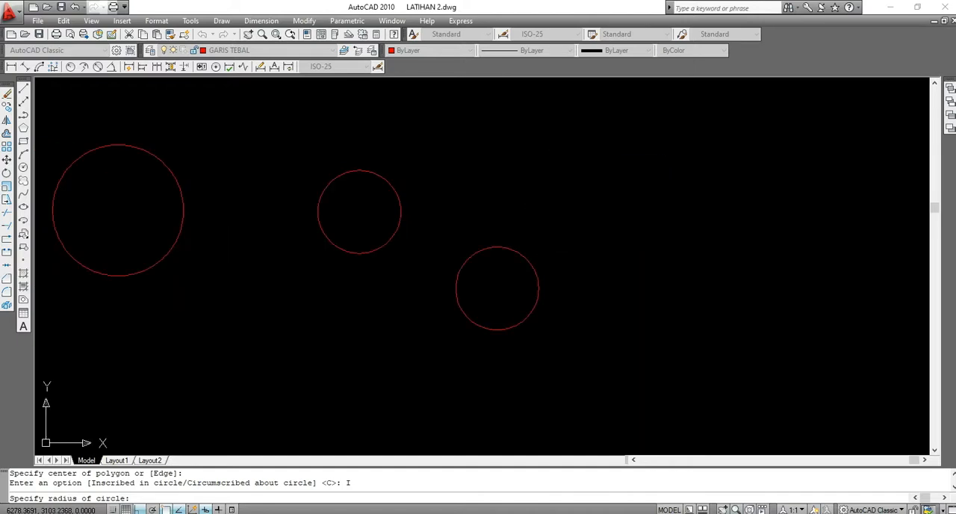
left_click(575, 149)
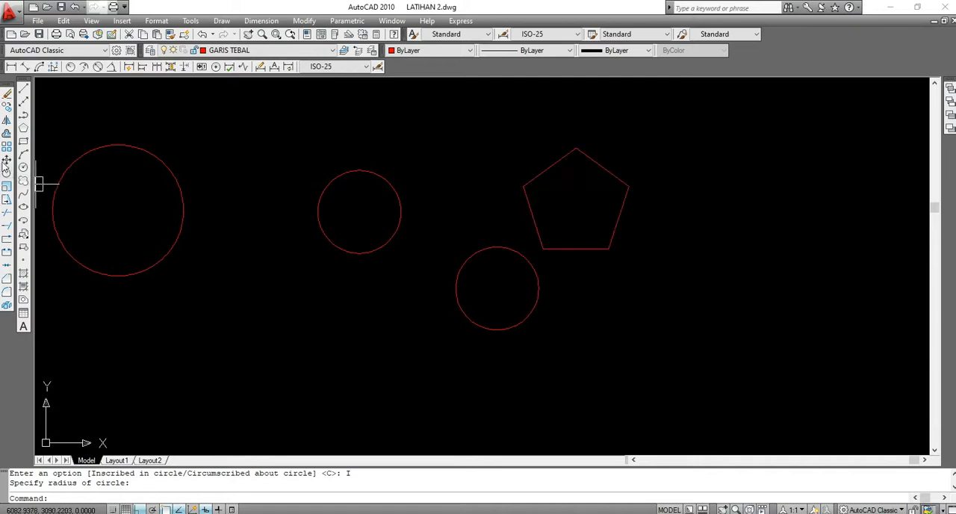
Draw a second five-sided polygon beside the first pentagon, inscribed in a circle with a radius of 20
left_click(23, 128)
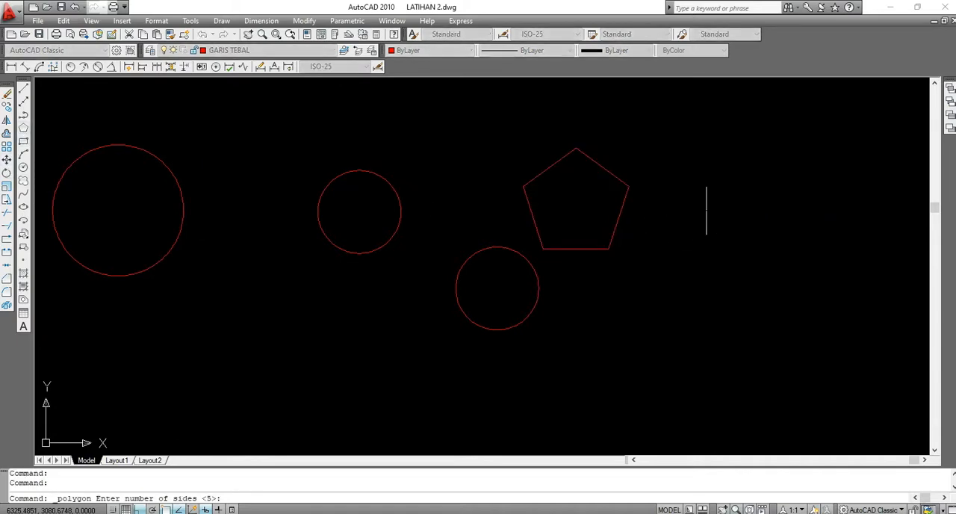
key("Return")
left_click(709, 210)
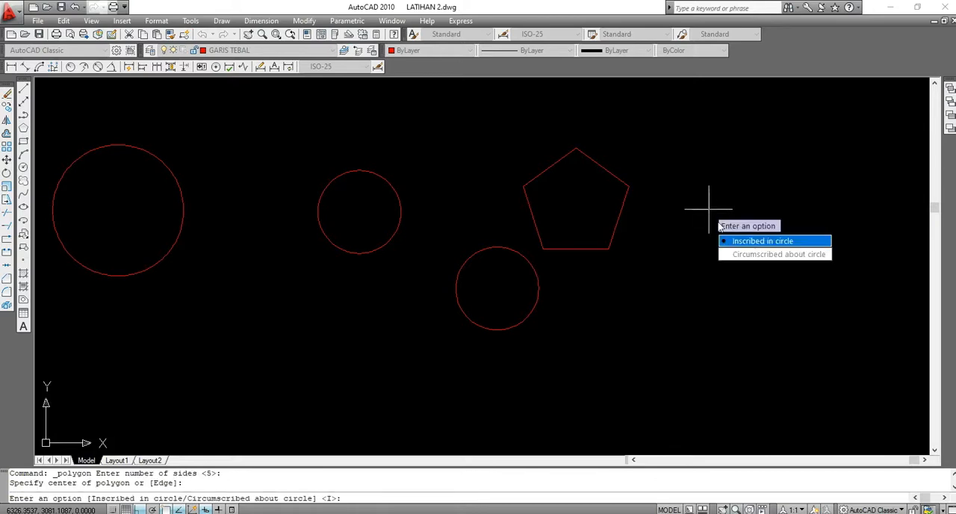
left_click(755, 242)
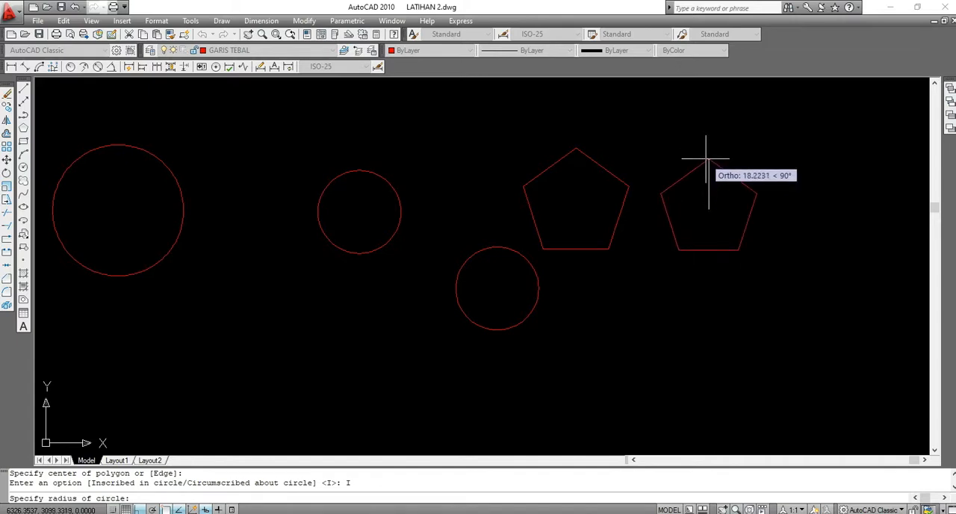
type("20")
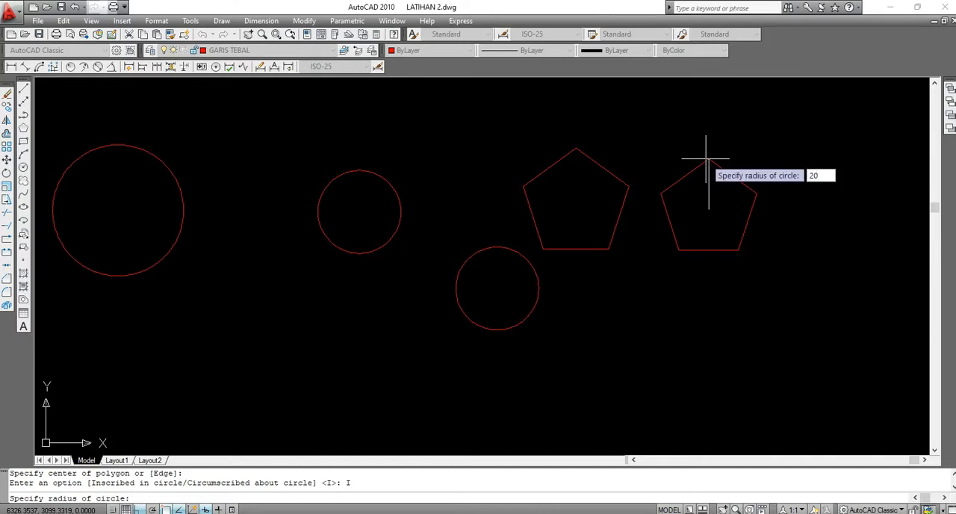
key("Return")
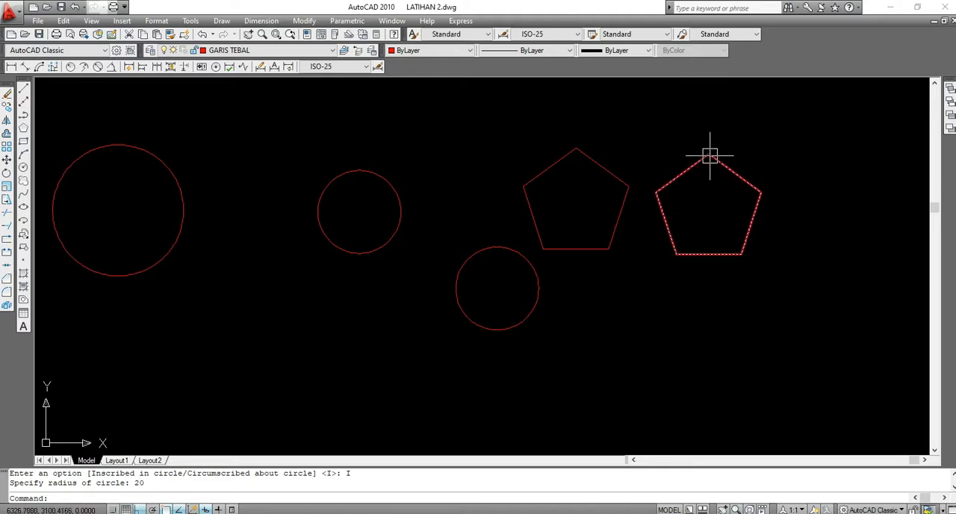
Draw a freehand six-sided polygon below the two pentagons, circumscribed about a circle of about 26 units radius
scroll(702, 138, "down", 2)
scroll(674, 162, "up", 2)
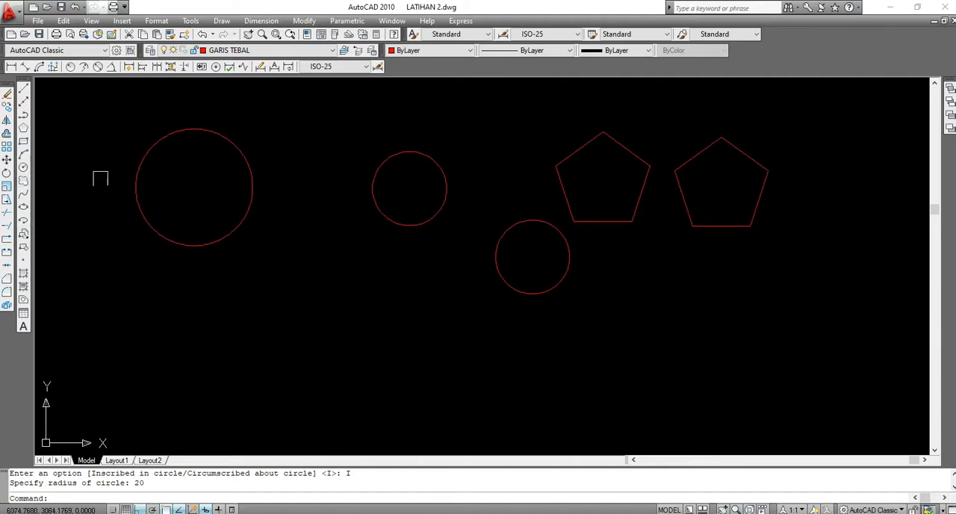
left_click(23, 128)
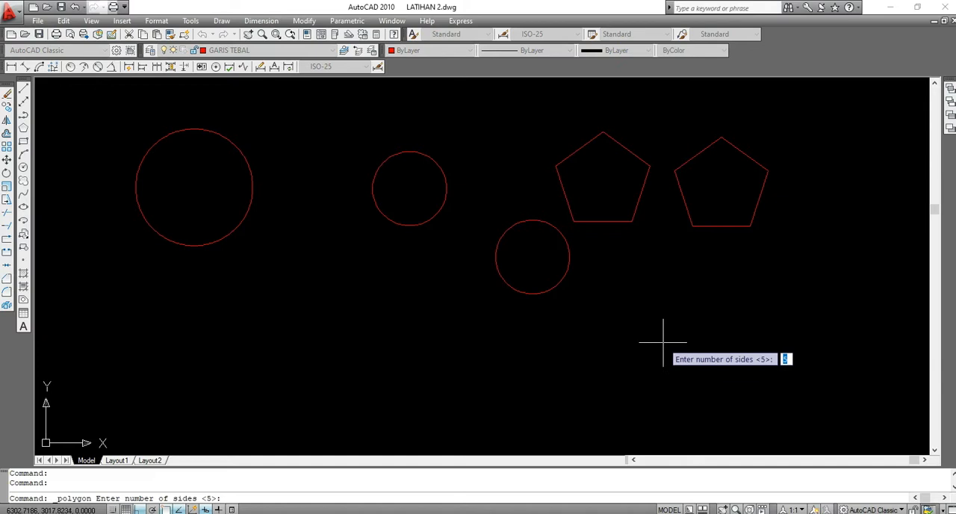
type("6")
key("Return")
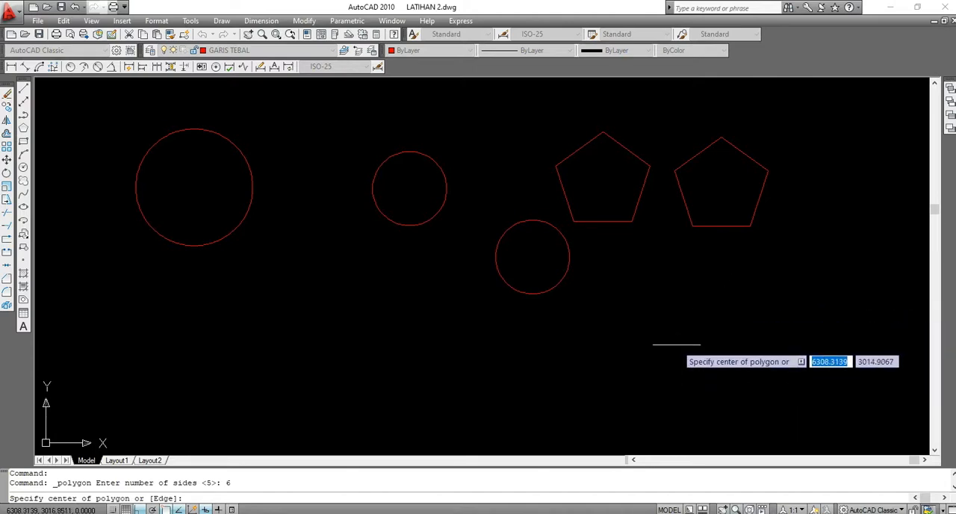
scroll(667, 291, "down", 2)
scroll(668, 316, "up", 3)
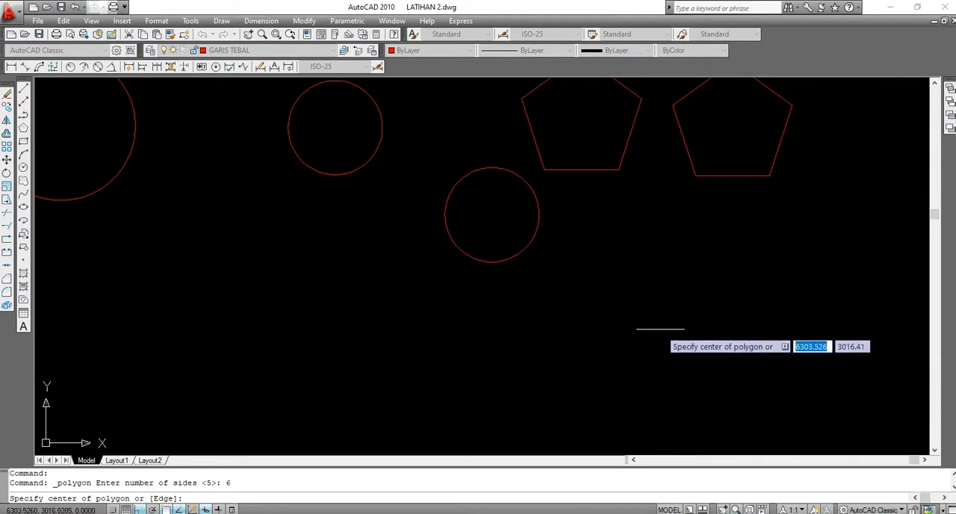
left_click(666, 333)
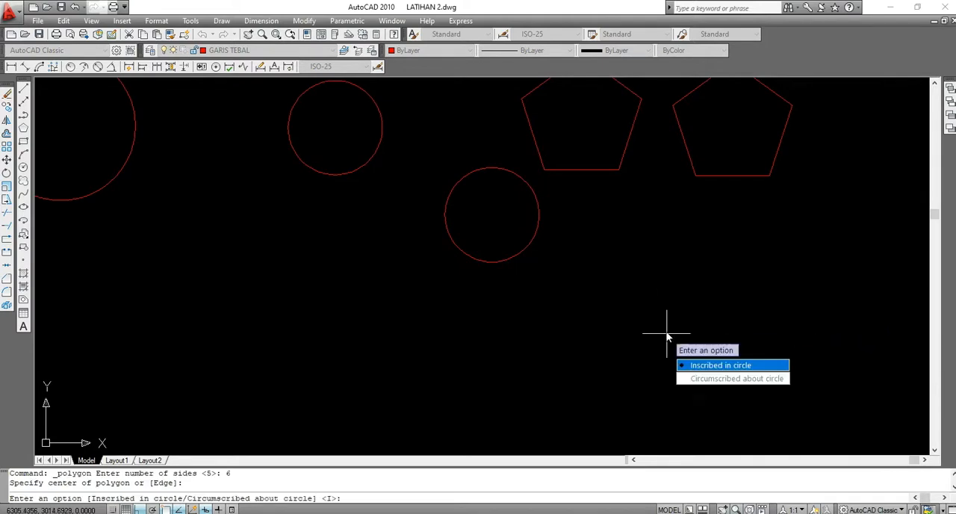
left_click(710, 384)
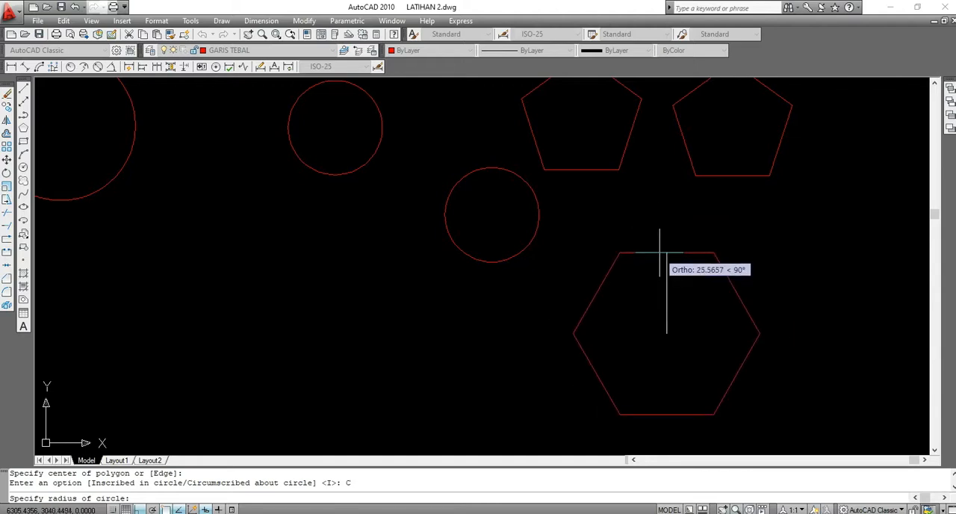
left_click(666, 257)
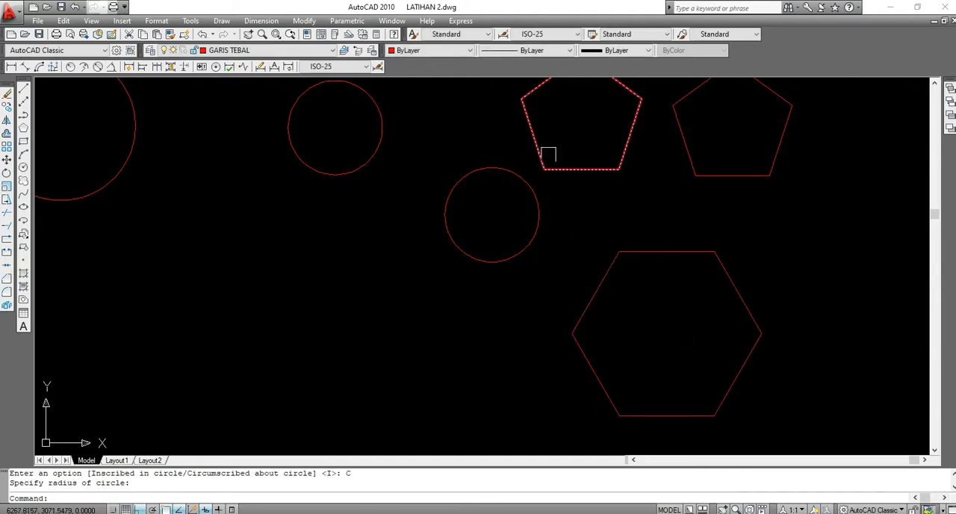
Draw a second six-sided polygon to the right of the first hexagon, circumscribed about a circle with a radius of 20
scroll(539, 177, "down", 3)
scroll(593, 219, "up", 2)
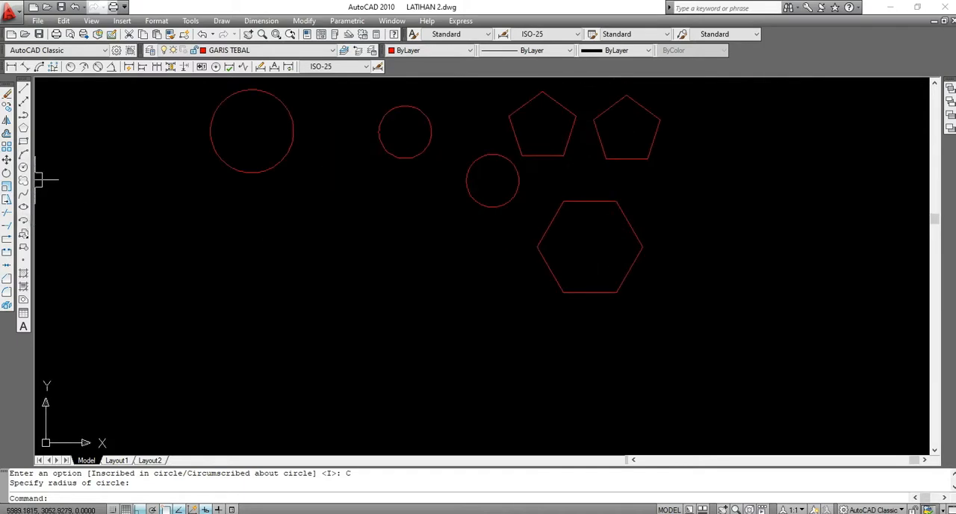
left_click(23, 129)
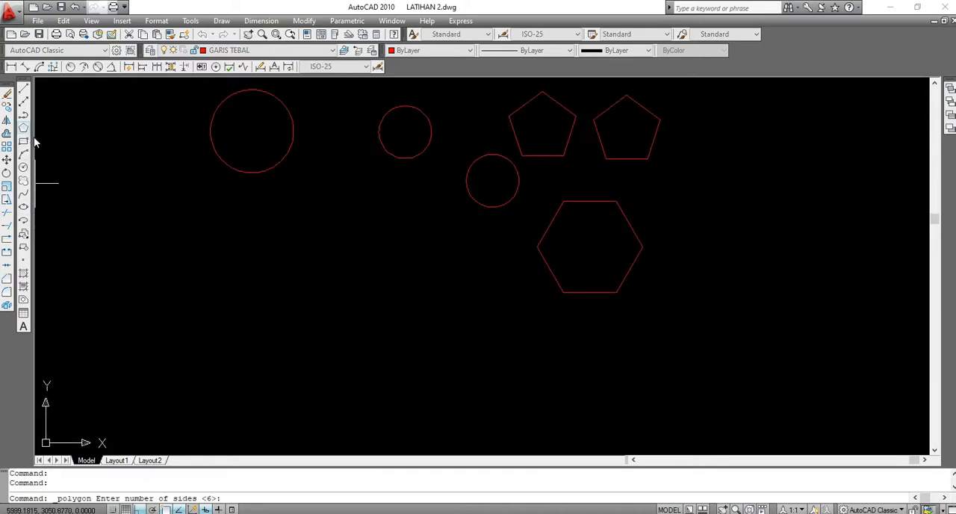
scroll(439, 305, "down", 2)
scroll(559, 279, "up", 1)
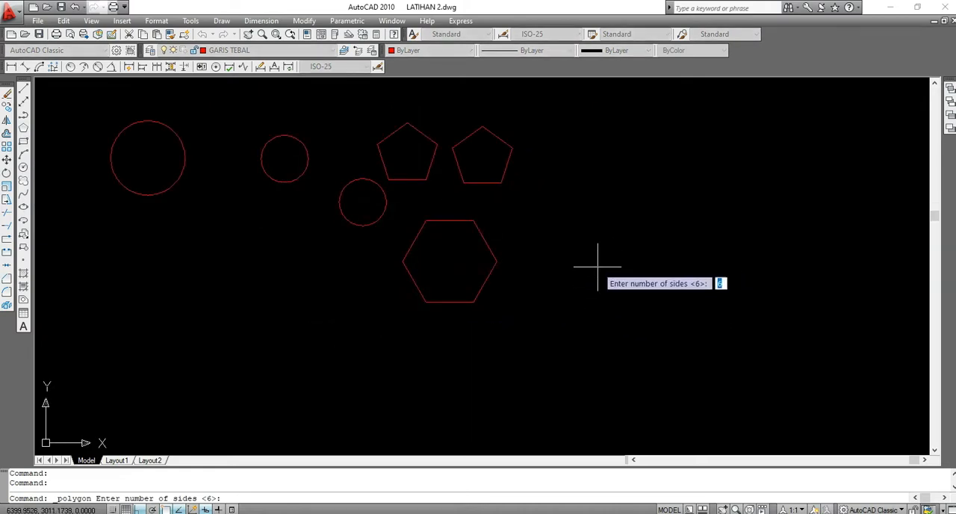
type("6")
key("Return")
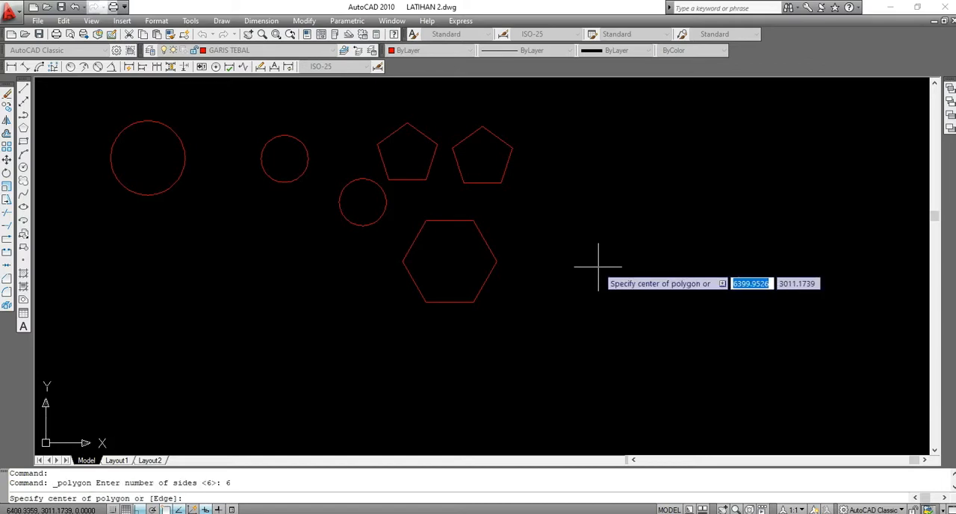
left_click(628, 272)
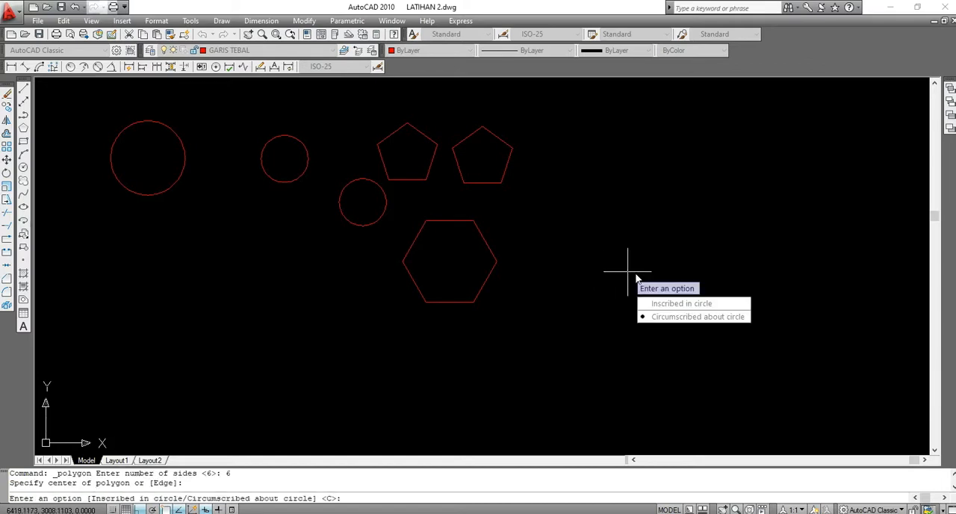
left_click(677, 321)
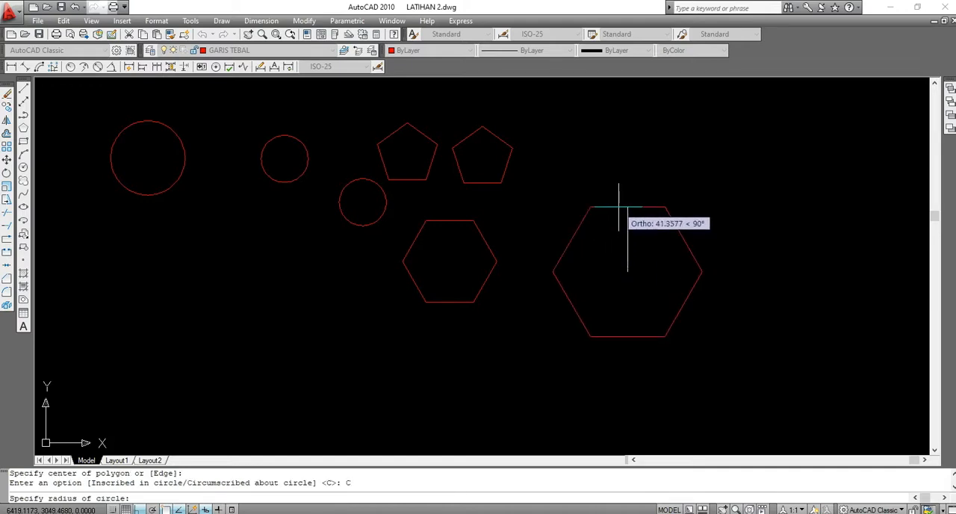
type("20")
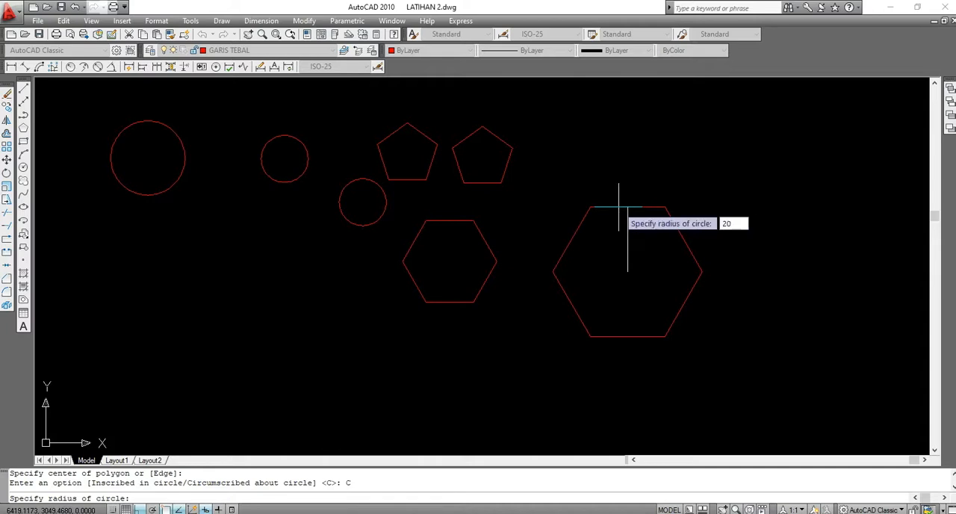
key("Return")
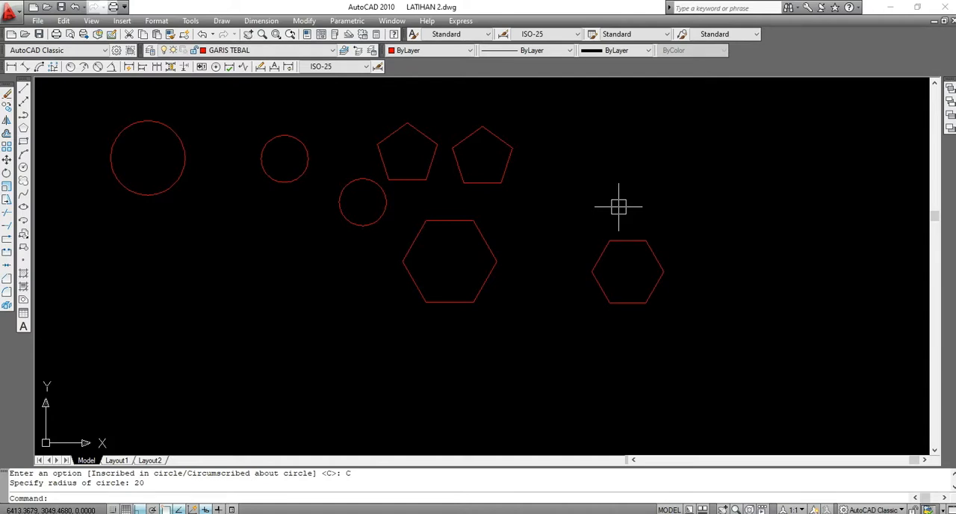
Draw an eight-sided polygon to the right of the smaller hexagon, circumscribed about a circle with a radius of 25
scroll(619, 283, "up", 2)
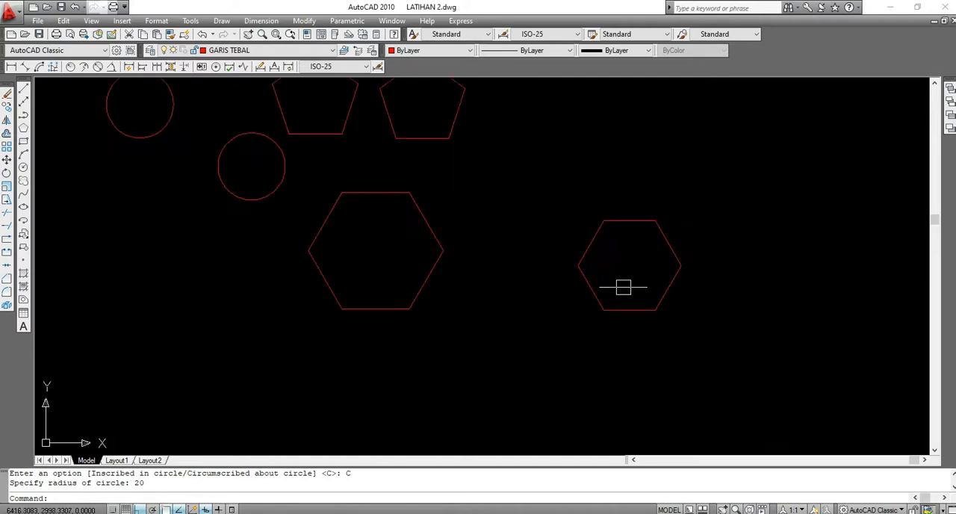
scroll(560, 236, "down", 3)
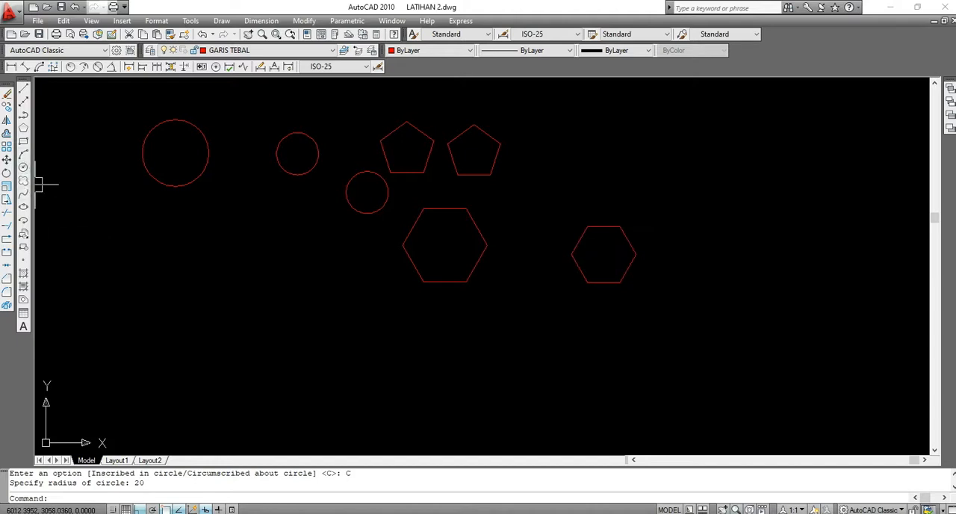
left_click(24, 129)
scroll(416, 262, "down", 1)
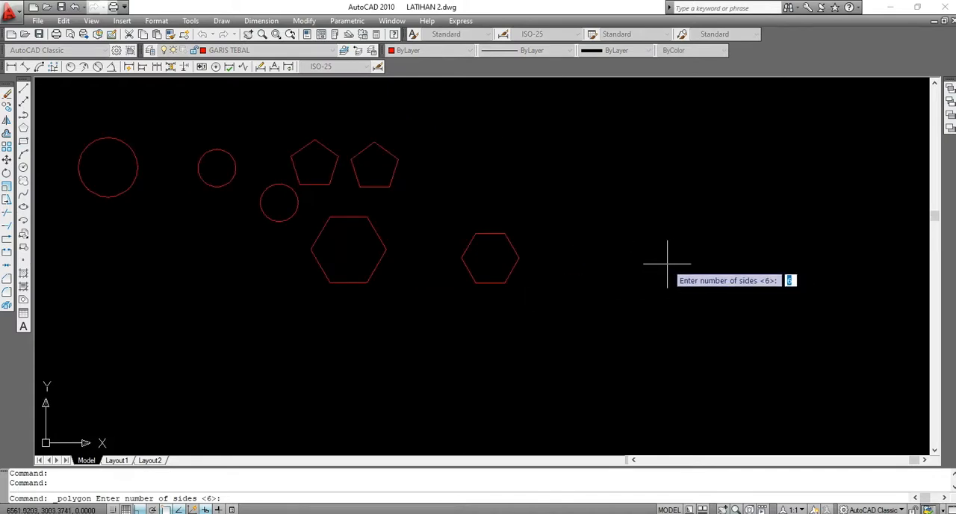
type("8")
key("Return")
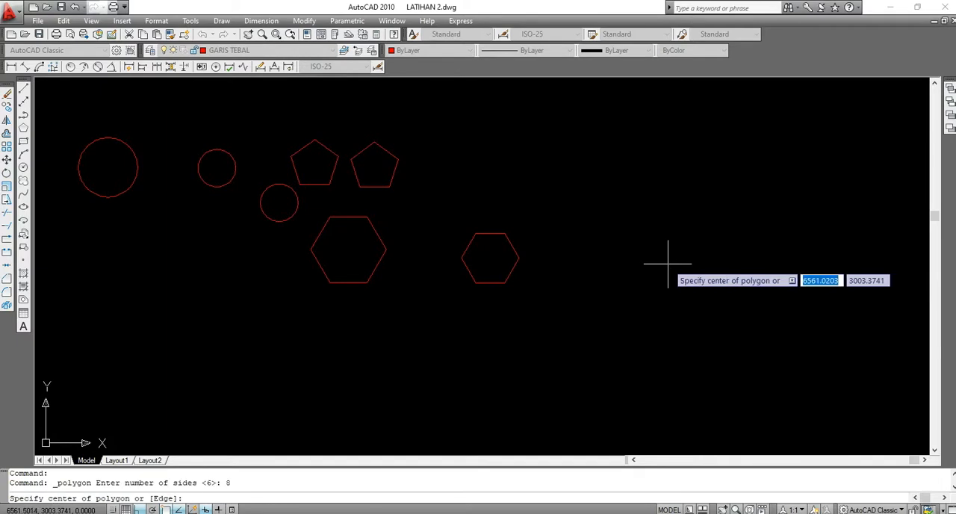
left_click(624, 247)
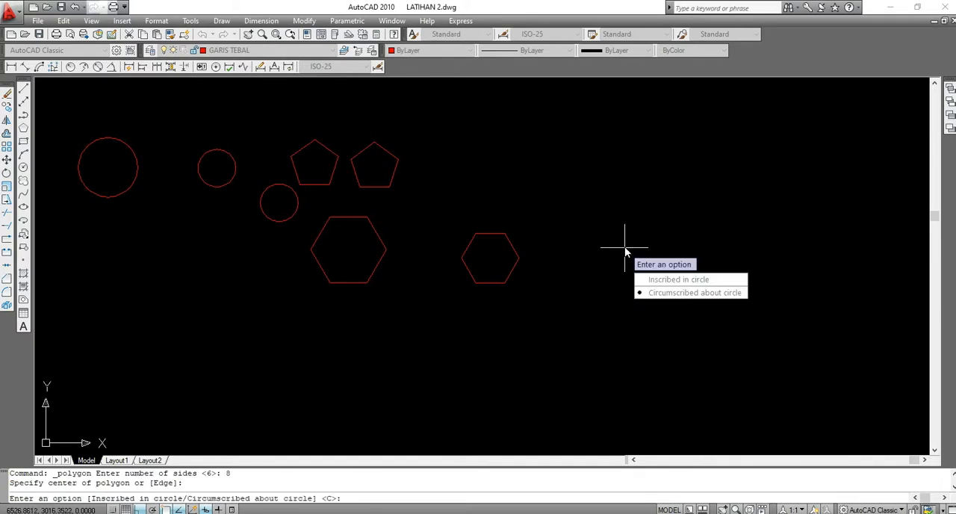
left_click(677, 293)
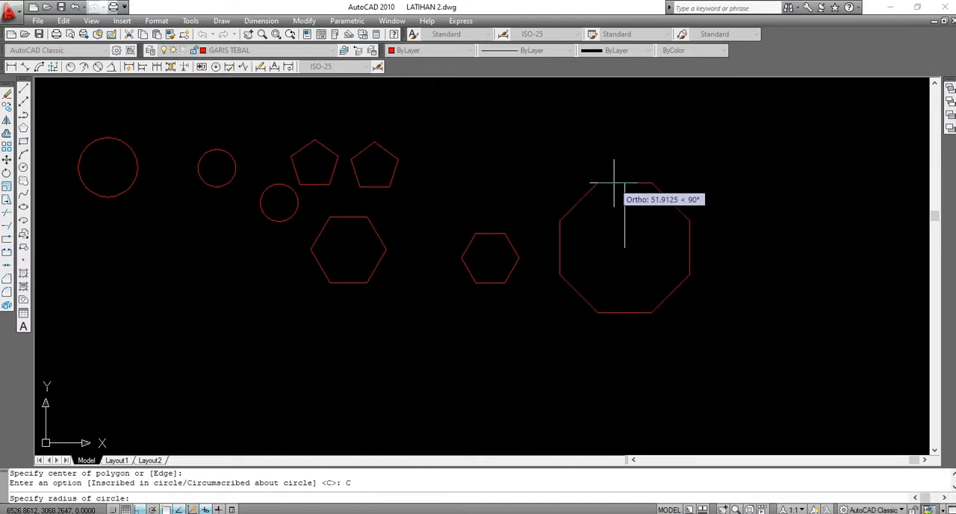
type("25")
key("Return")
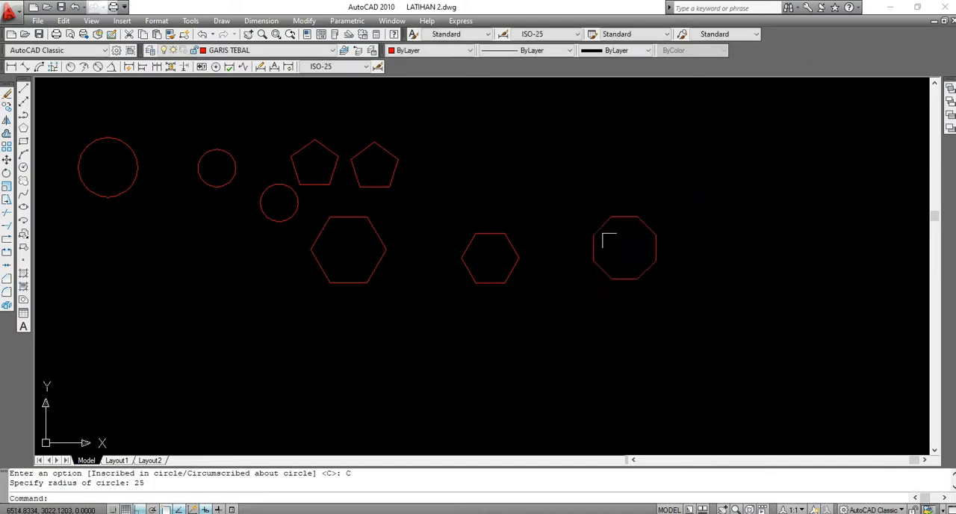
scroll(649, 200, "up", 2)
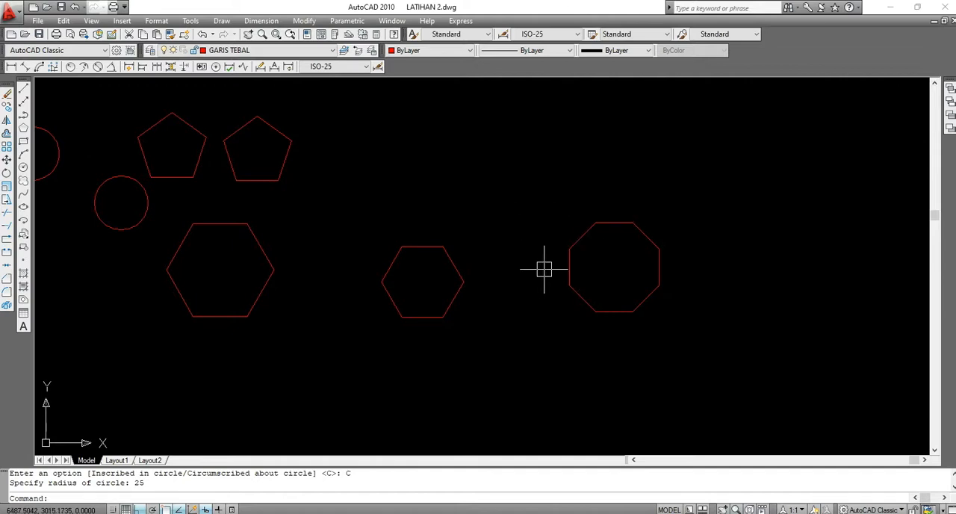
scroll(544, 208, "down", 2)
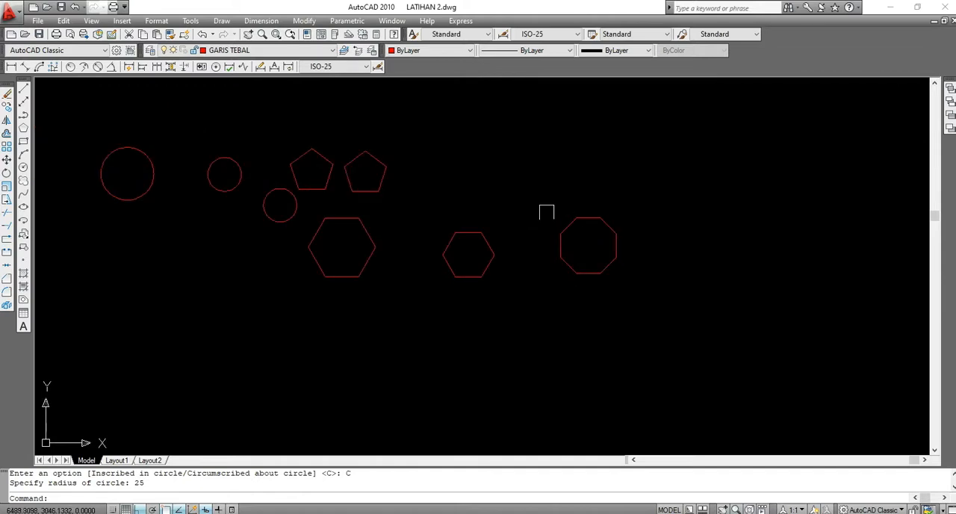
mouse_move(152, 157)
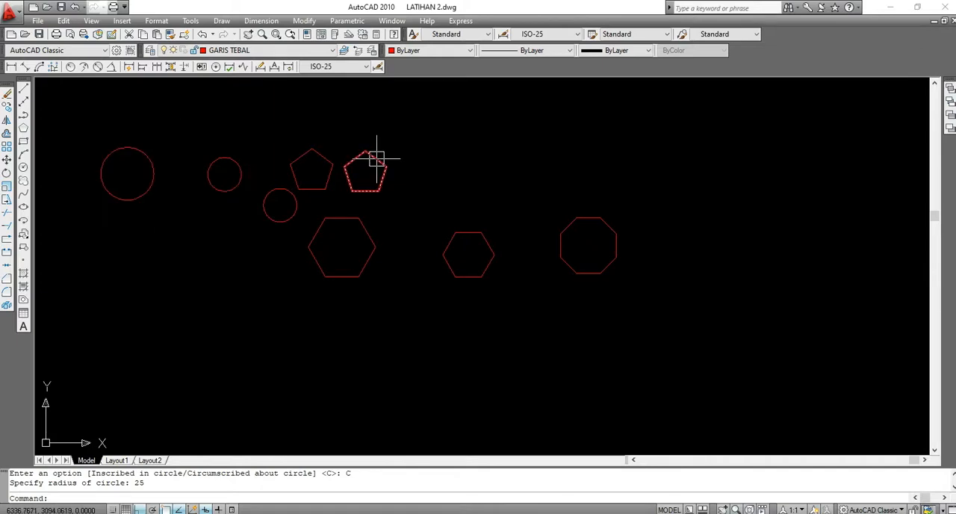
mouse_move(376, 159)
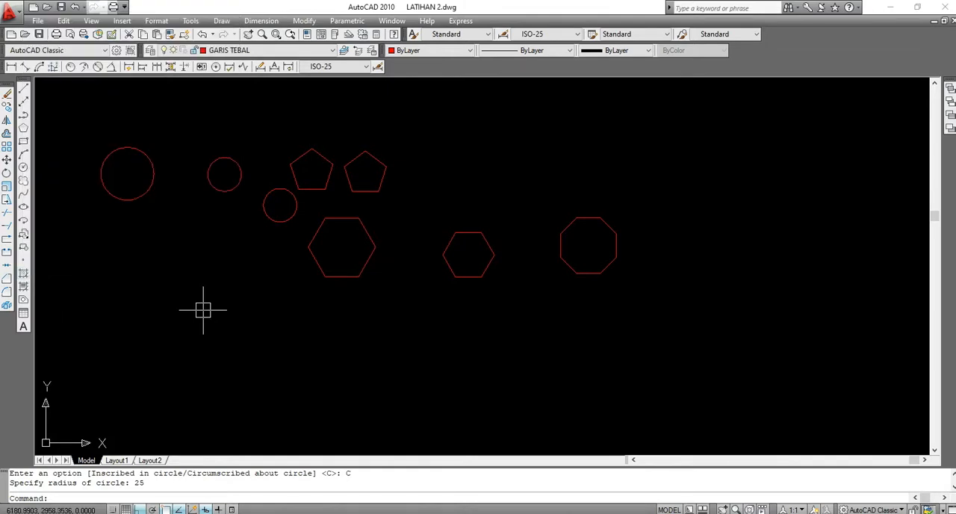
left_click(587, 217)
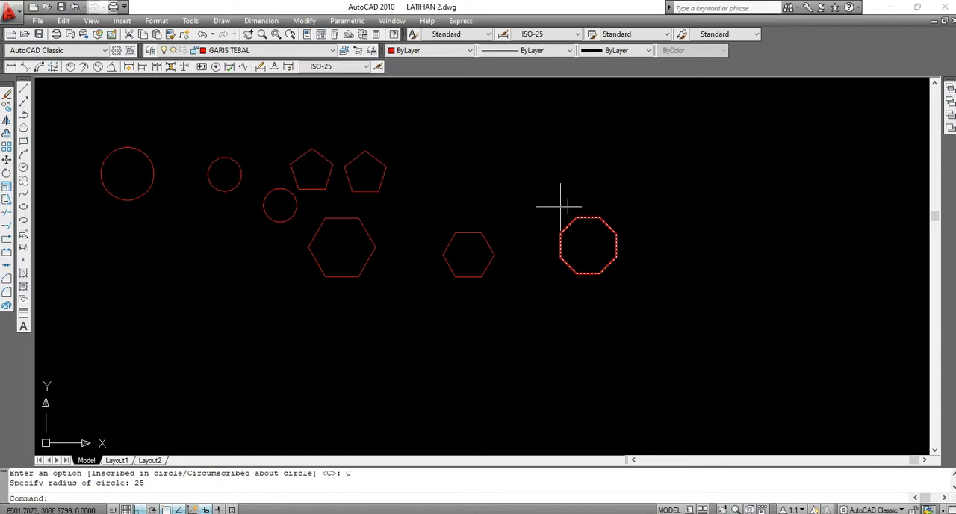
key("Escape")
Start a hatch of the Predefined type, browse the pattern palette categories and choose the ANSI32 pattern
left_click(23, 274)
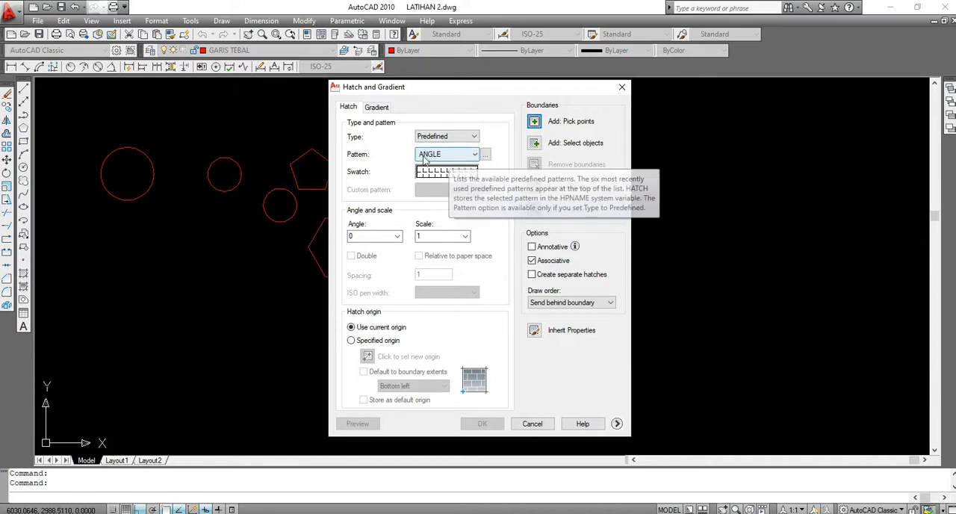
left_click(473, 138)
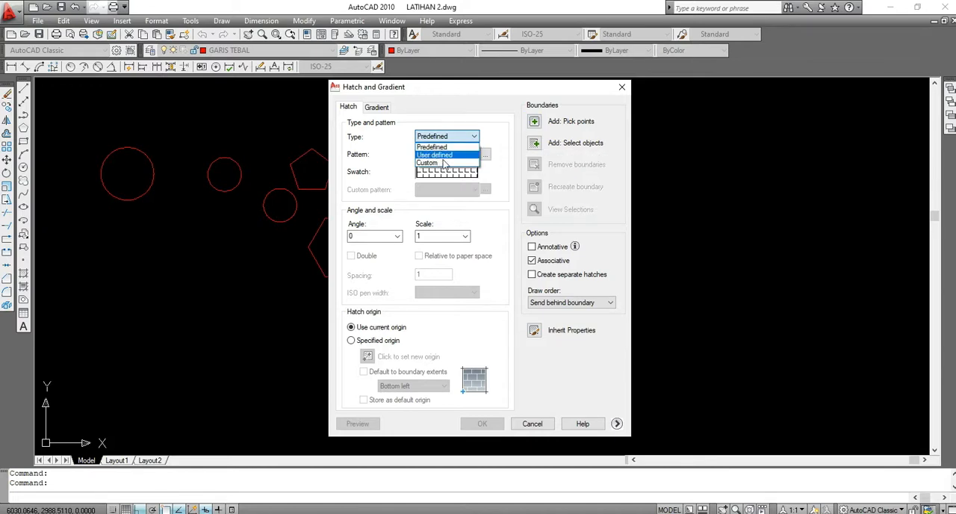
left_click(493, 176)
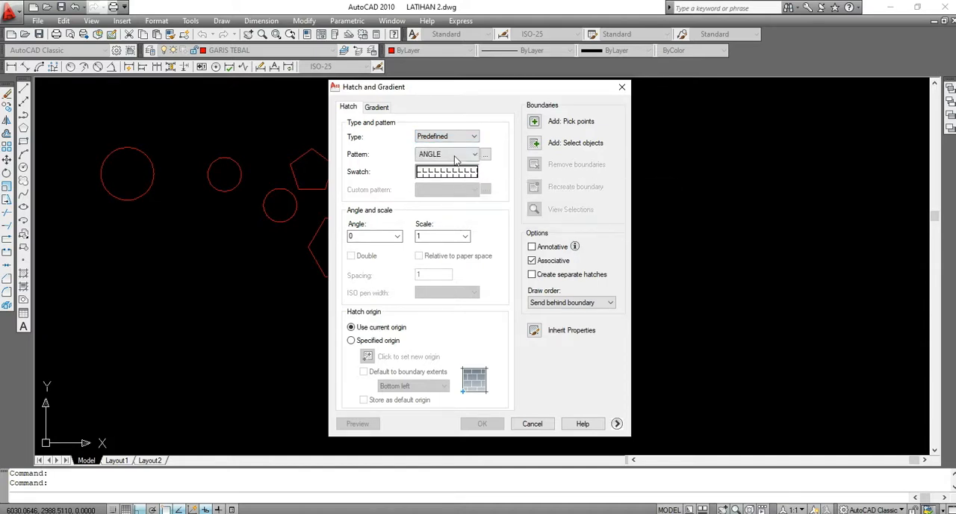
left_click(461, 174)
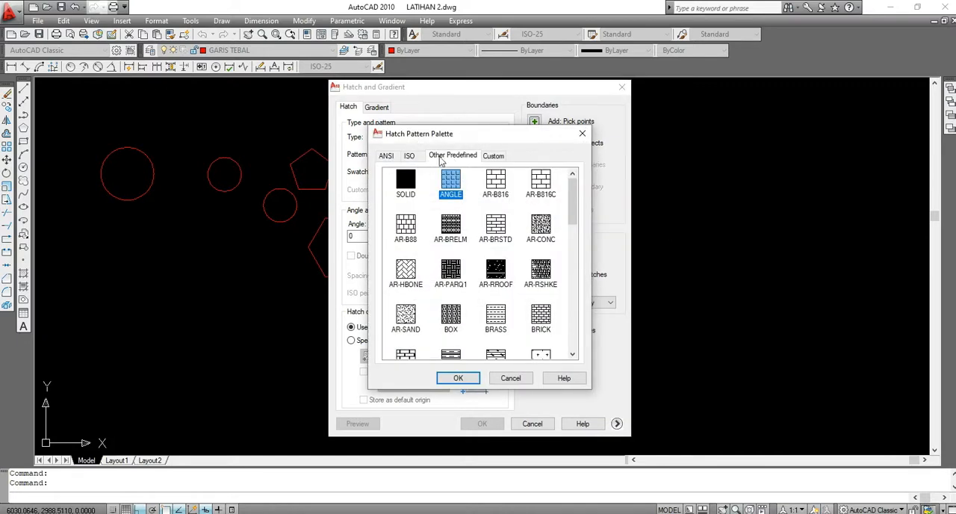
left_click(387, 156)
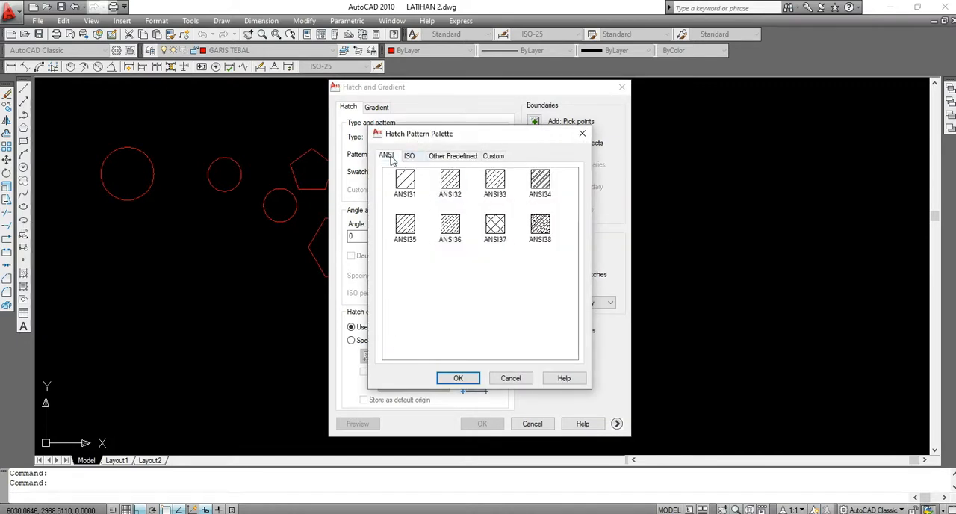
left_click(411, 157)
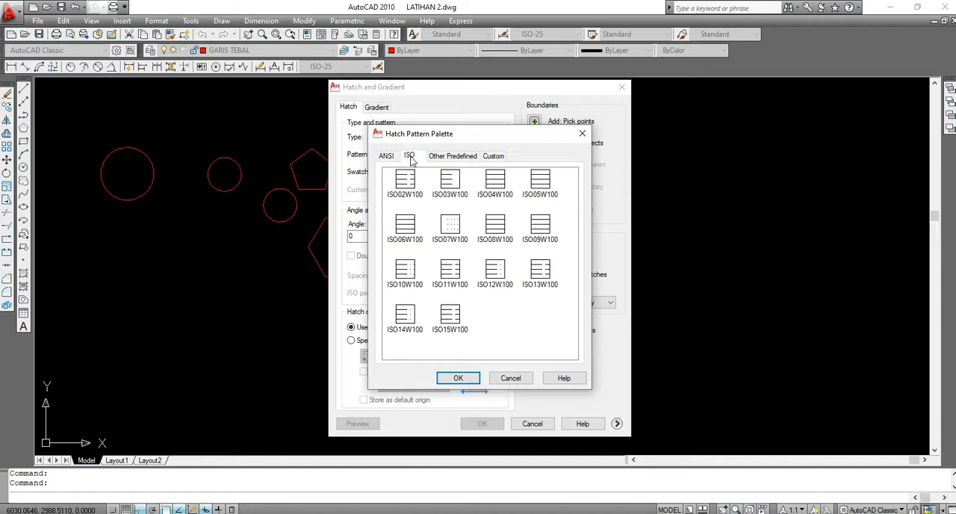
left_click(456, 158)
left_click(488, 157)
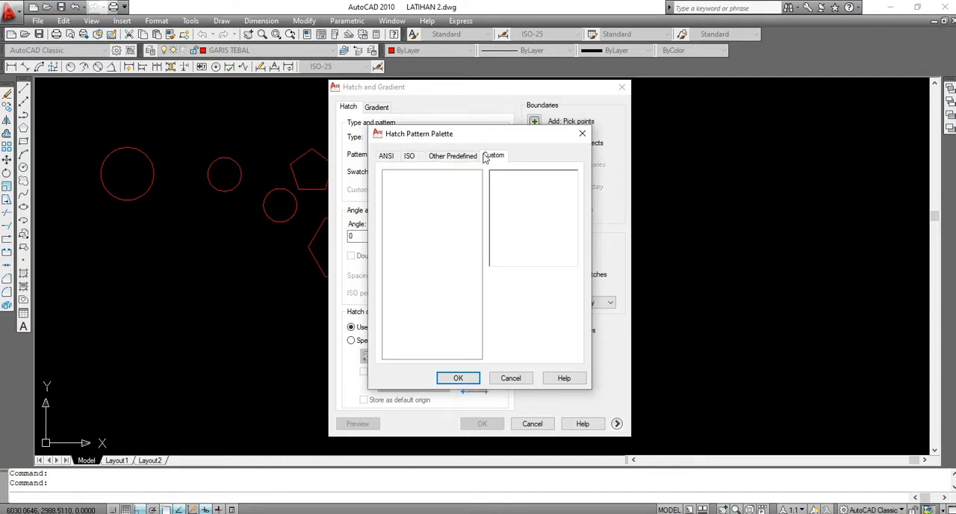
left_click(388, 156)
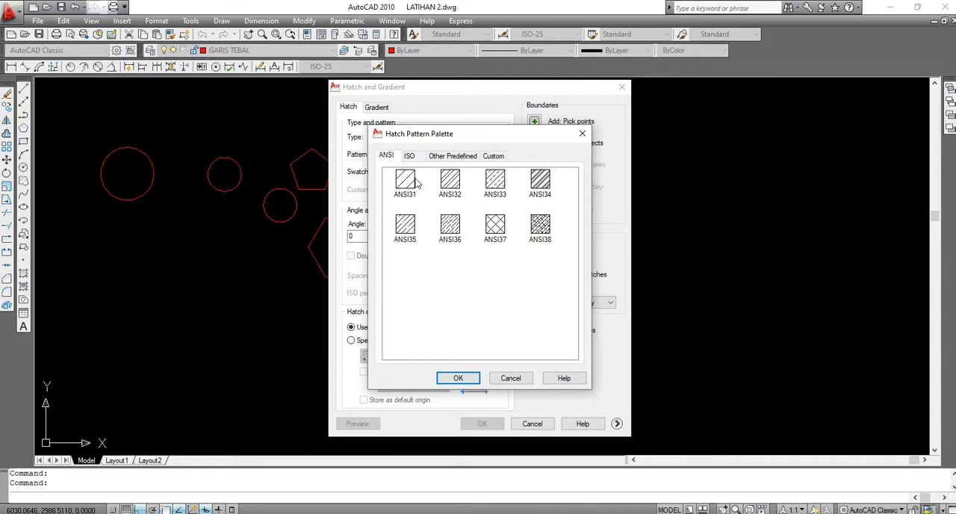
left_click(449, 182)
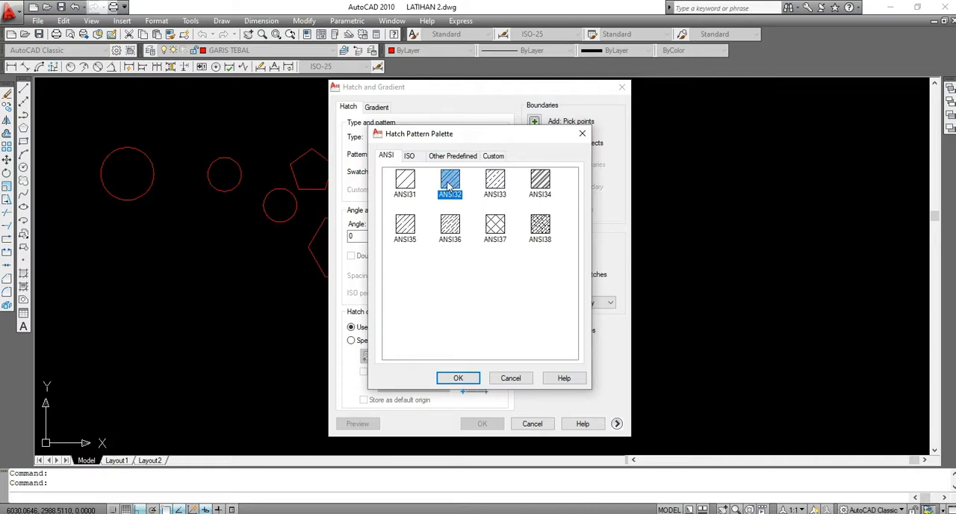
left_click(470, 379)
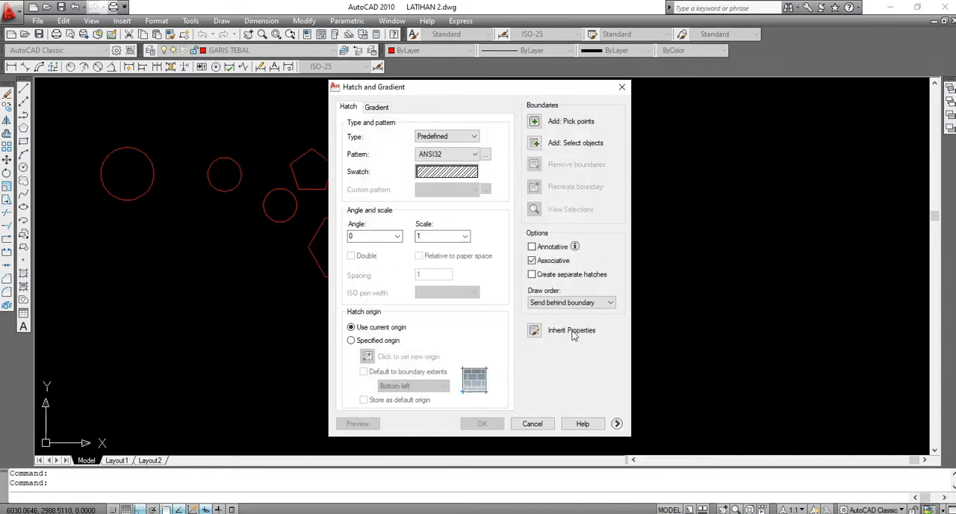
Hatch the inside of the octagon with the chosen pattern at angle 0 and scale 1
left_click(535, 122)
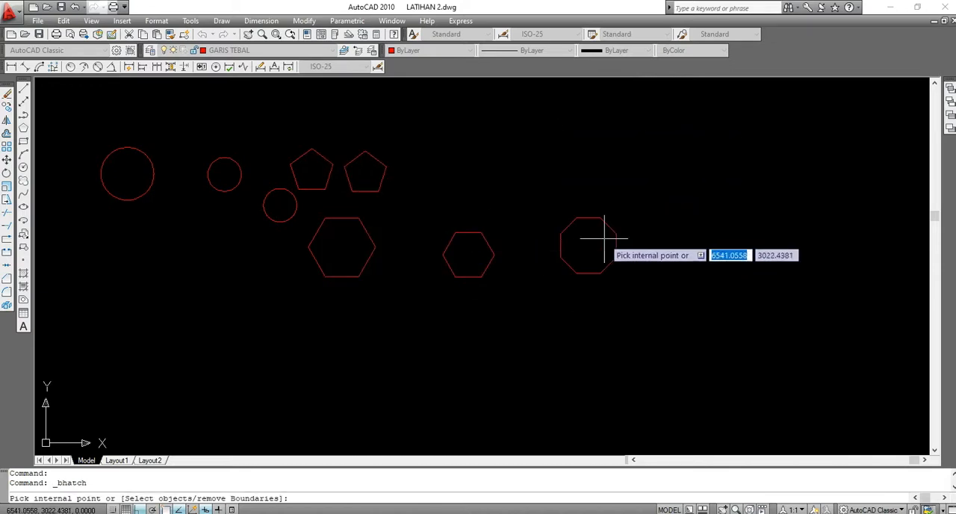
scroll(604, 239, "up", 5)
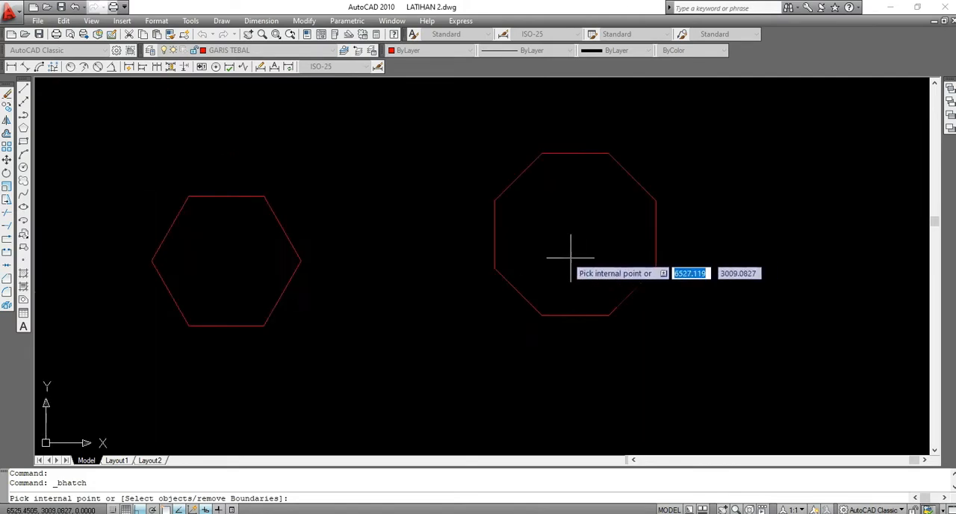
scroll(579, 229, "up", 2)
left_click(564, 214)
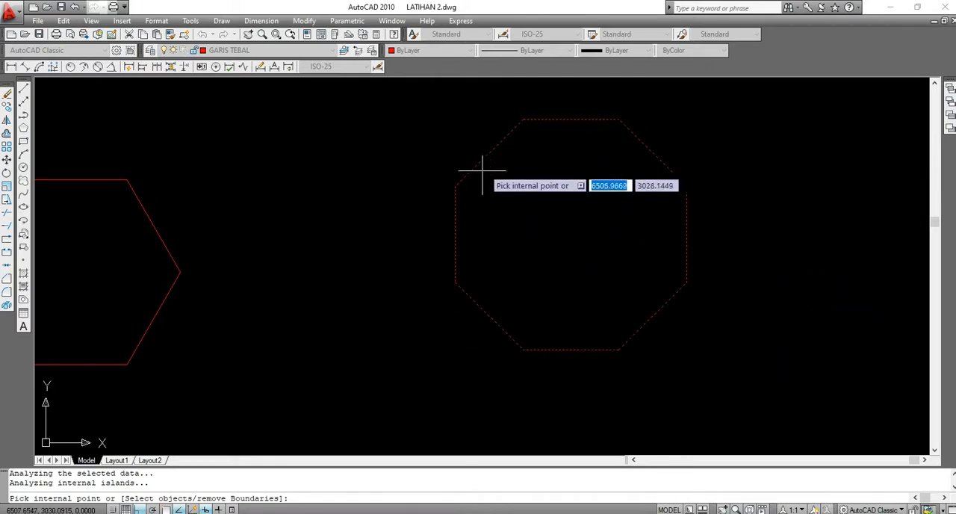
right_click(539, 212)
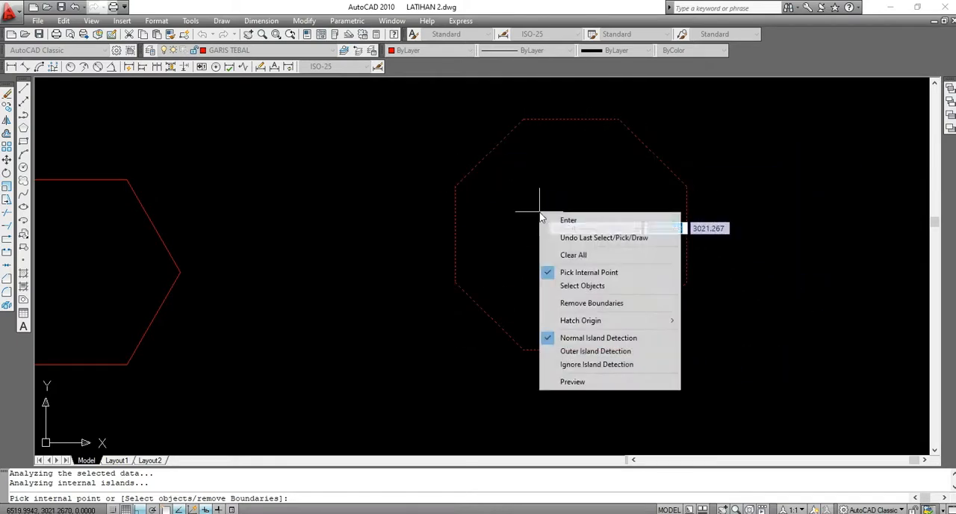
left_click(565, 222)
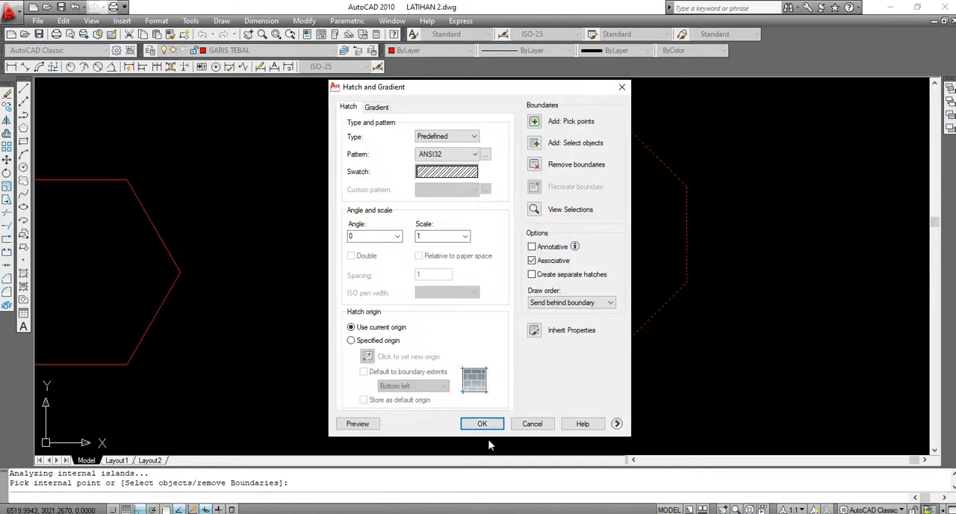
left_click(487, 425)
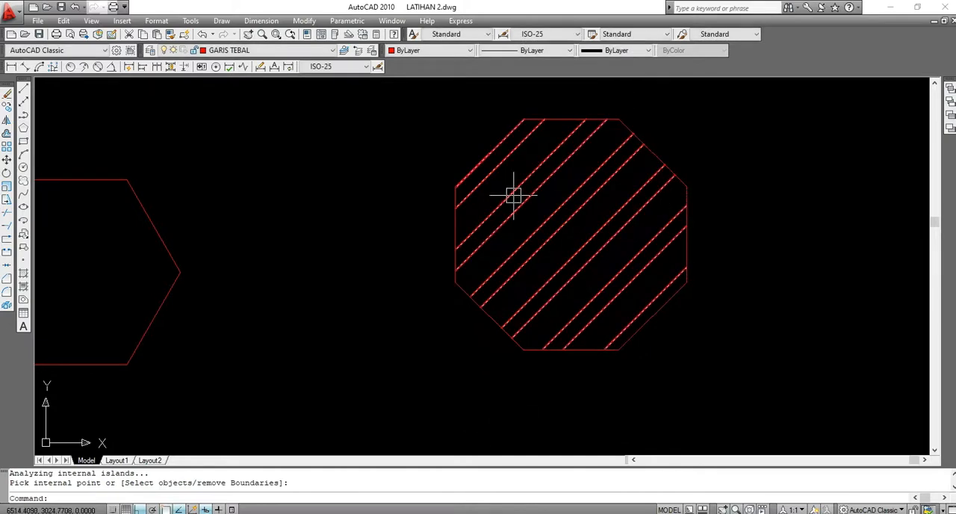
Move the octagon's hatch to the GARIS SUMBU layer and clear the selection
left_click(513, 195)
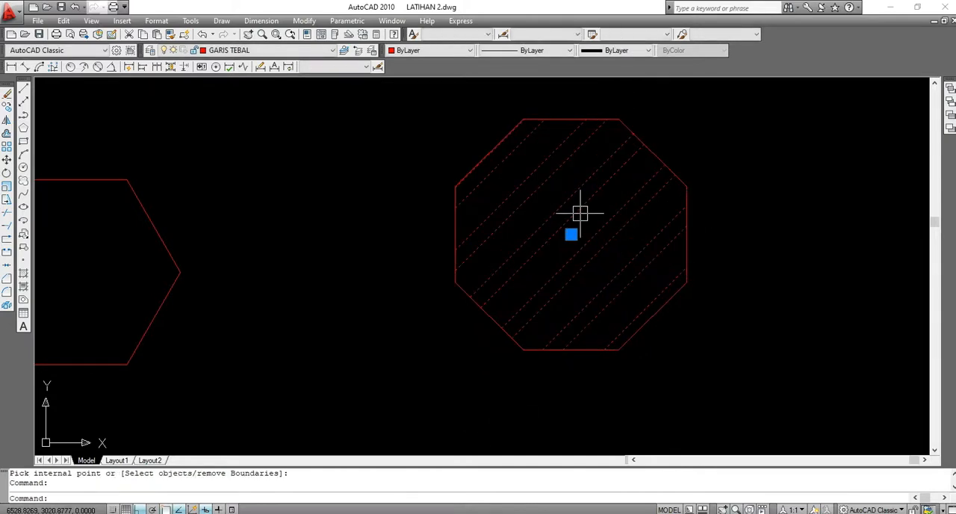
scroll(514, 195, "down", 2)
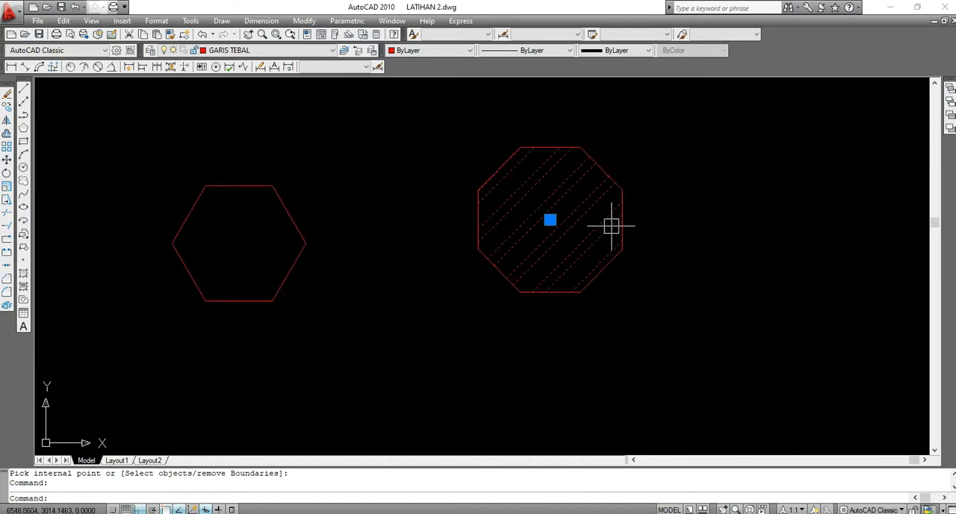
scroll(536, 251, "down", 3)
scroll(538, 248, "up", 3)
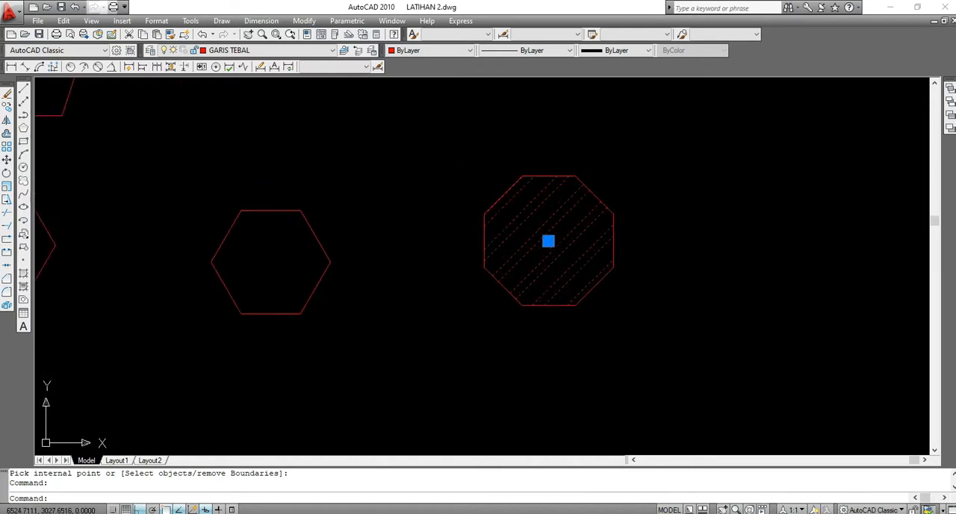
scroll(598, 212, "up", 2)
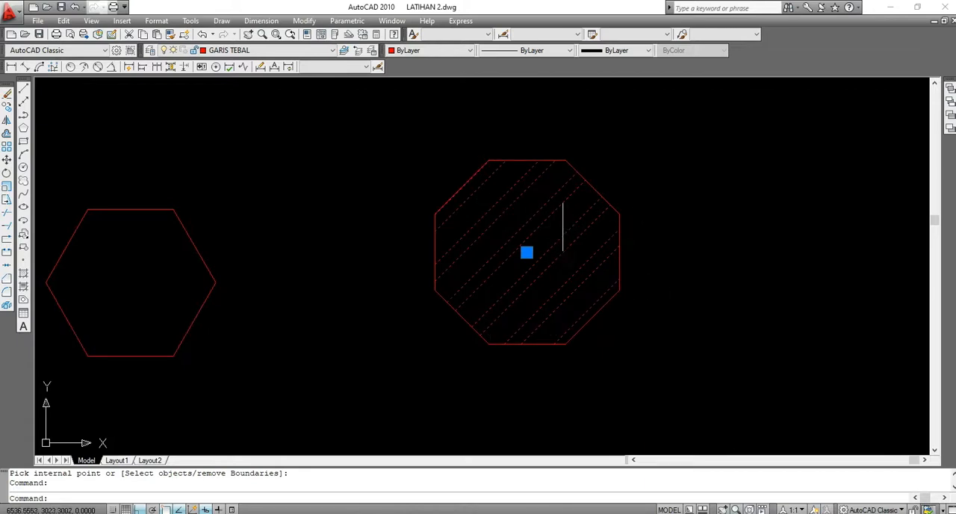
left_click(331, 50)
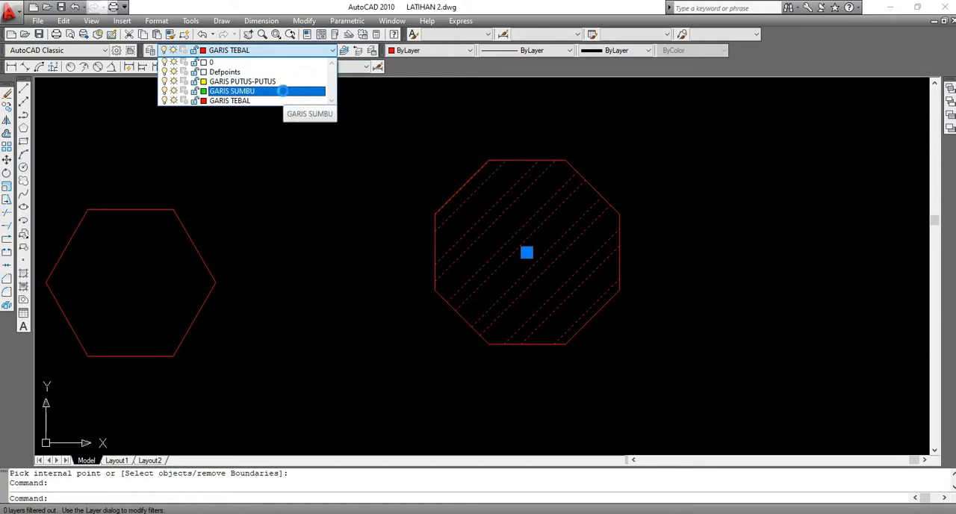
left_click(282, 90)
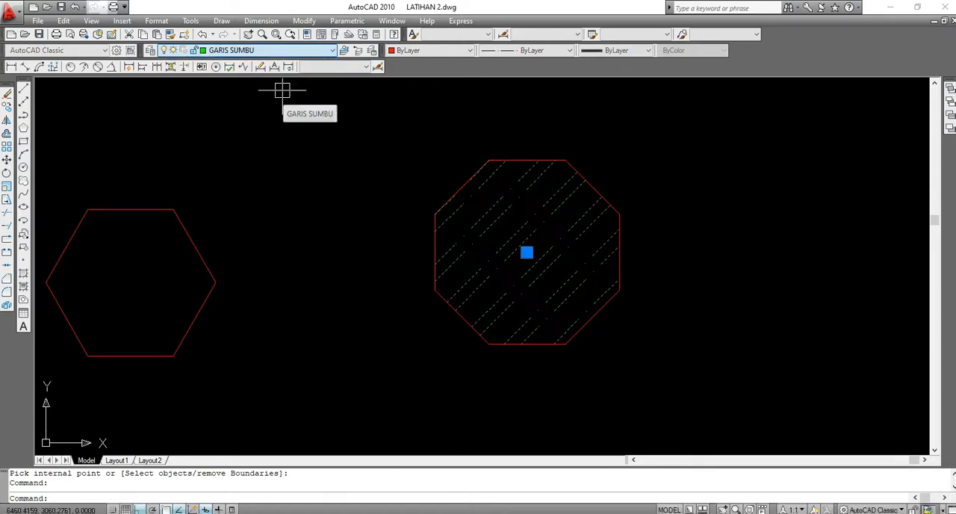
key("Escape")
scroll(519, 197, "down", 3)
scroll(508, 179, "up", 2)
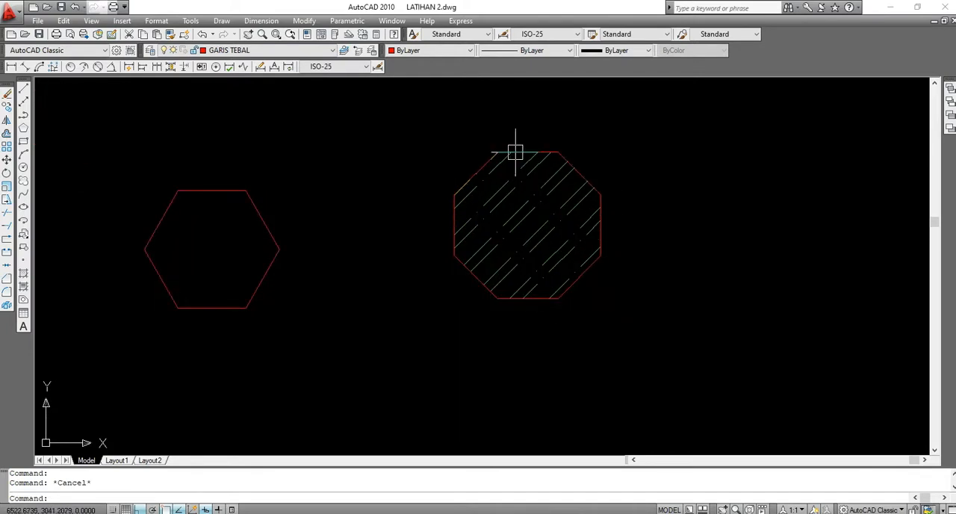
left_click(513, 197)
scroll(642, 220, "down", 3)
scroll(485, 253, "up", 1)
scroll(472, 219, "up", 2)
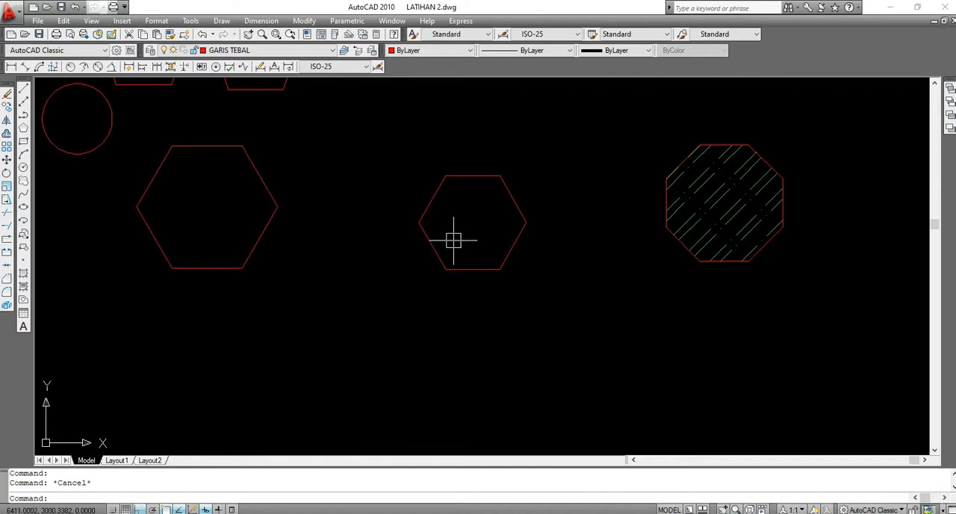
Start another hatch and choose the ANSI35 pattern from the ANSI patterns
left_click(23, 275)
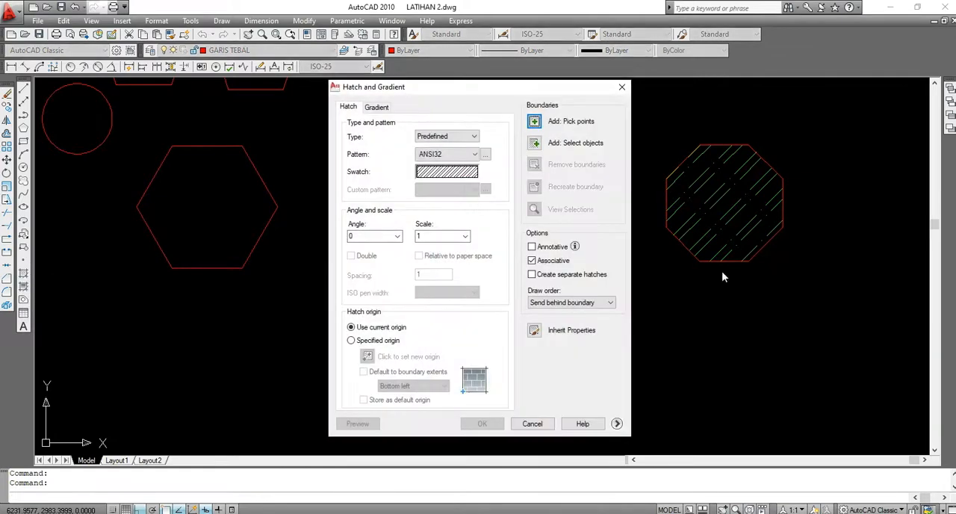
left_click(451, 172)
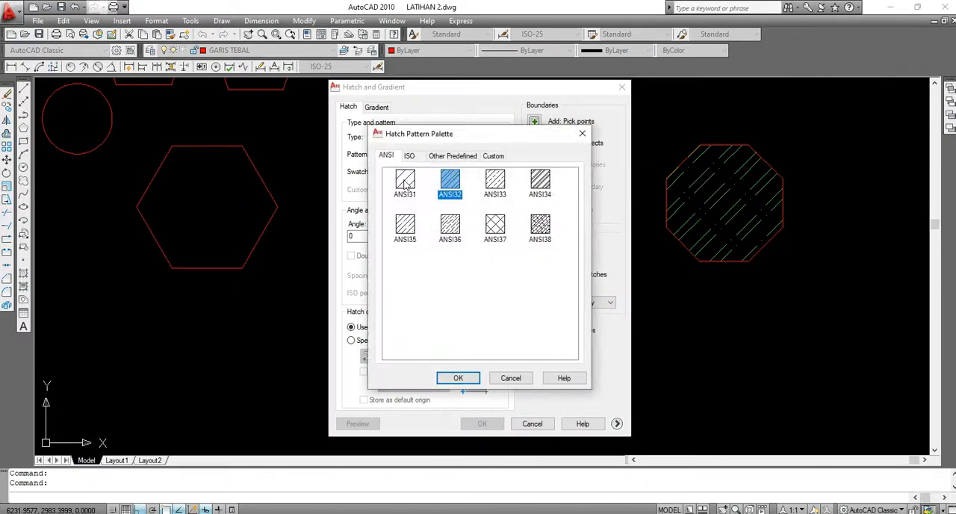
left_click(405, 183)
left_click(409, 235)
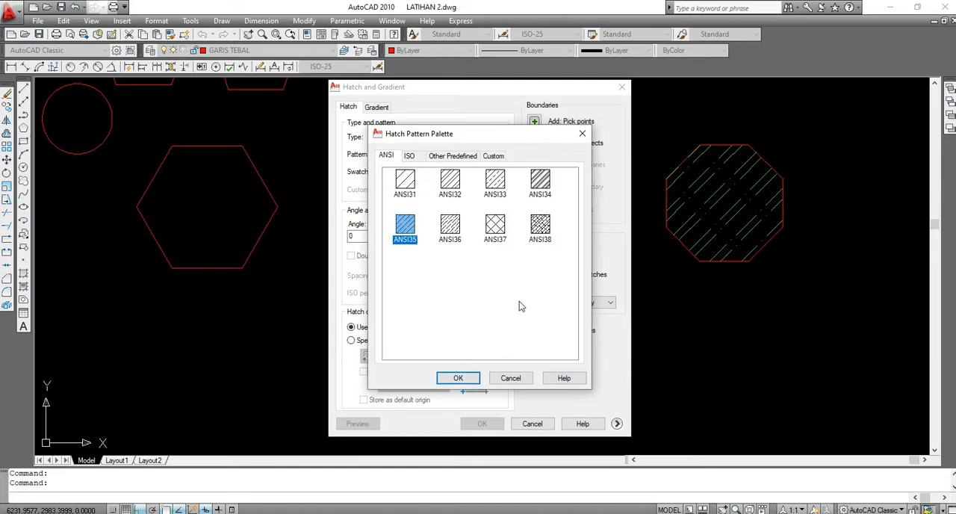
left_click_drag(491, 141, 500, 118)
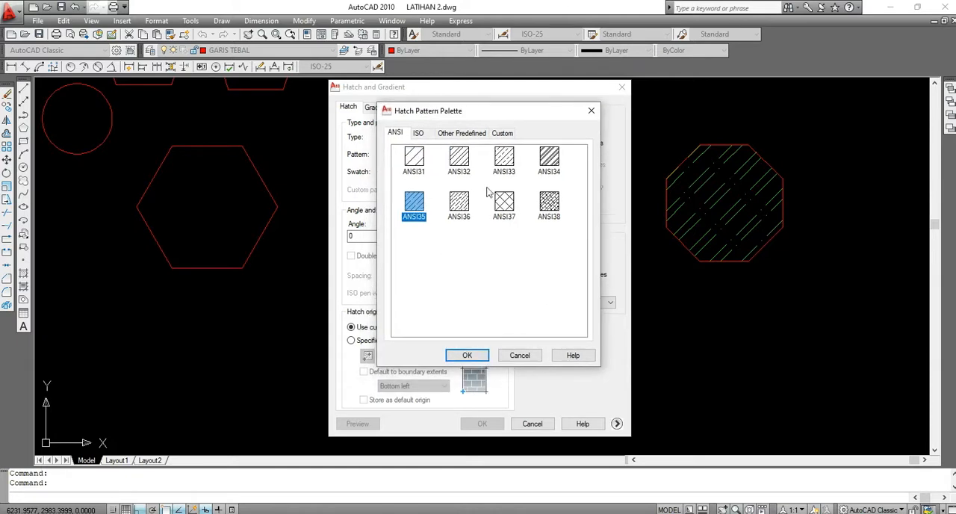
left_click(480, 354)
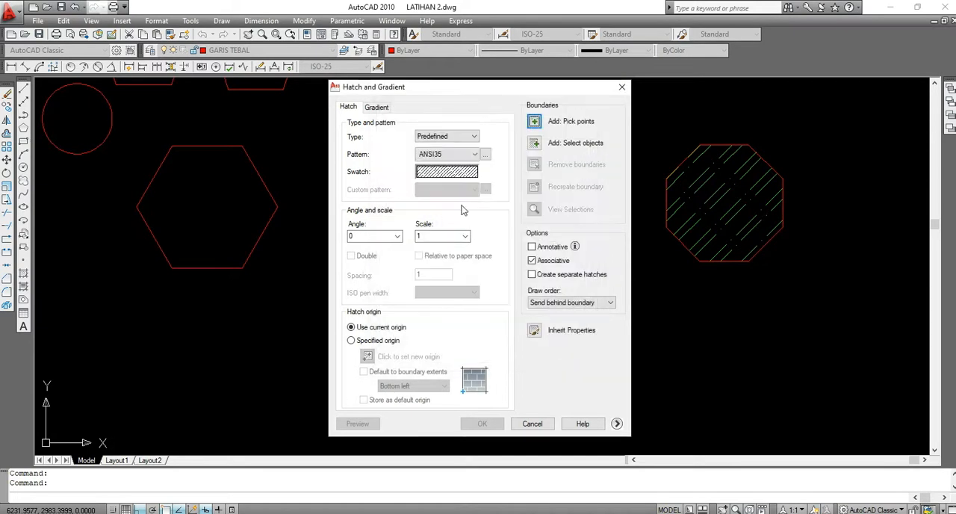
Hatch the insides of both hexagons together with the chosen pattern at angle 0 and scale 1
left_click(534, 121)
left_click(467, 217)
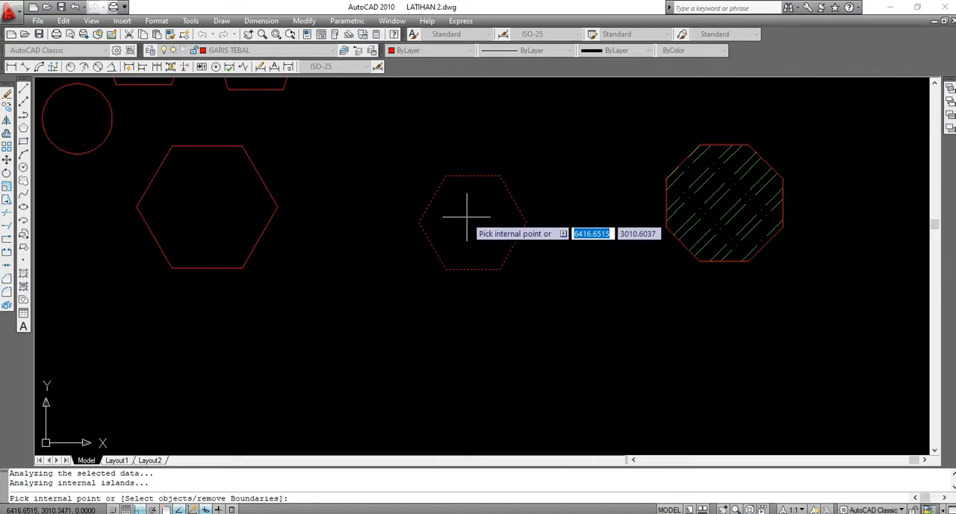
scroll(482, 239, "down", 2)
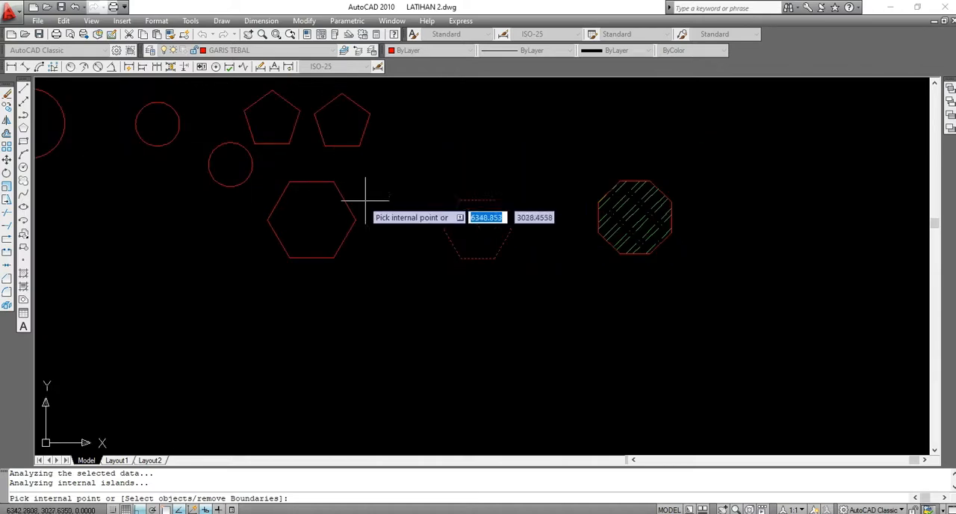
left_click(322, 214)
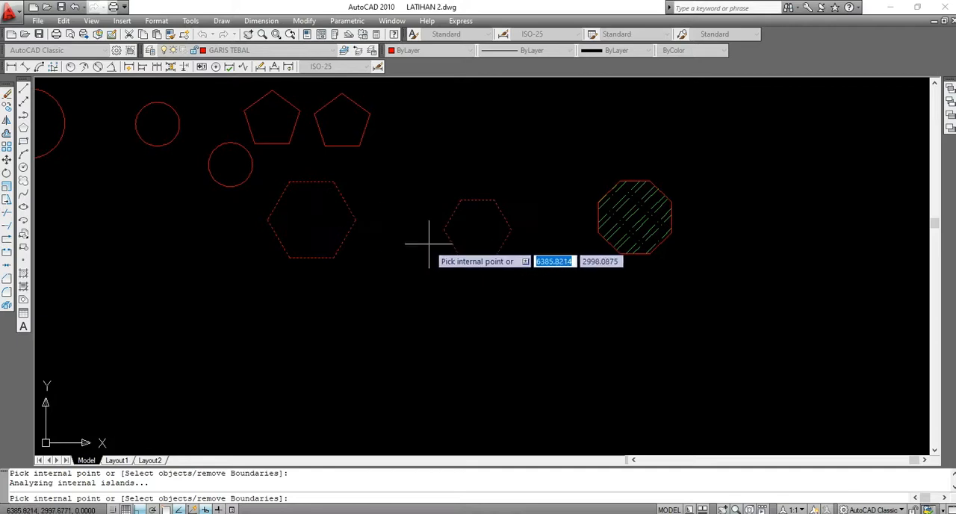
right_click(317, 217)
left_click(332, 221)
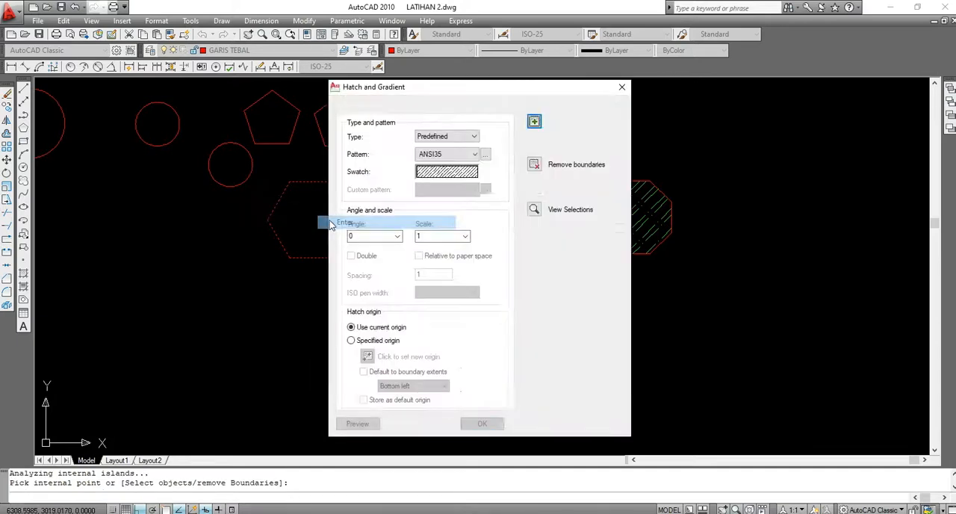
left_click(484, 423)
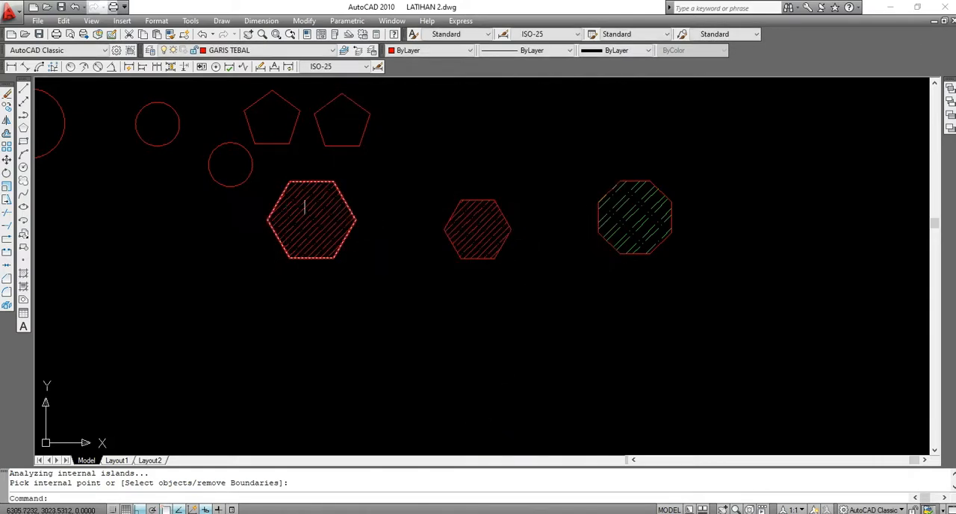
Move the shared hatch of the two hexagons to the GARIS PUTUS-PUTUS layer and clear the selection
left_click(319, 214)
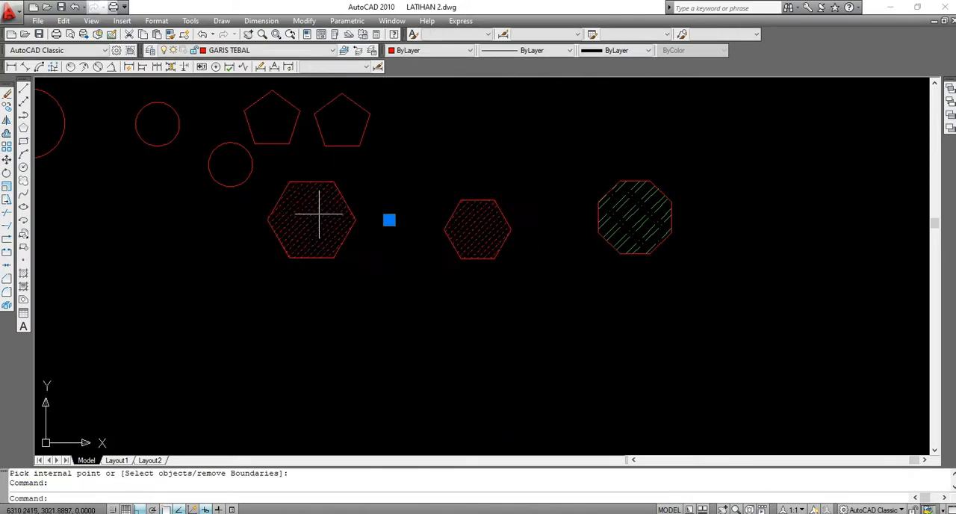
left_click(302, 50)
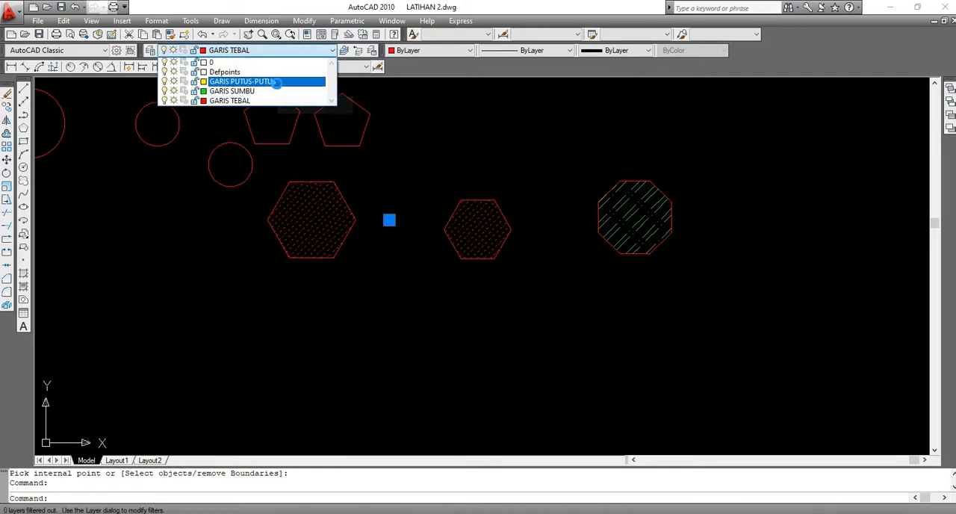
left_click(276, 82)
key("Escape")
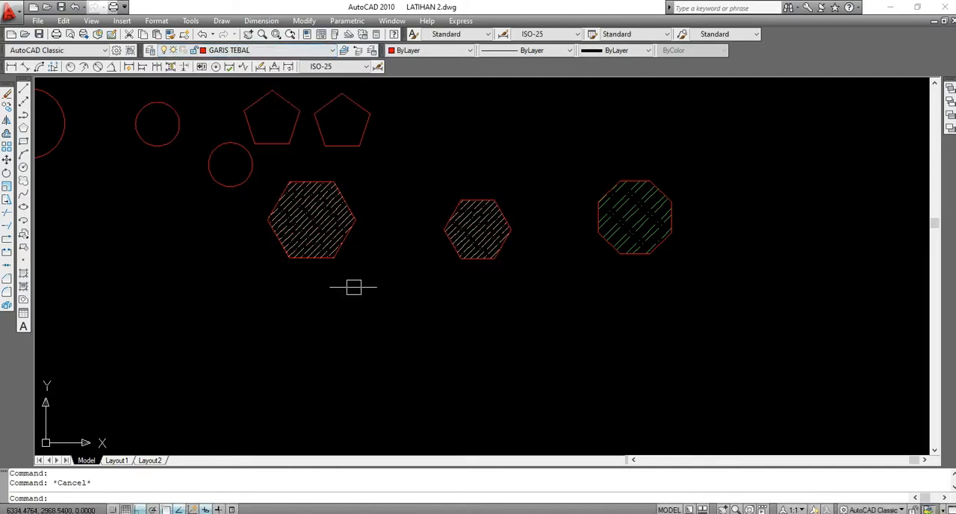
scroll(443, 213, "up", 3)
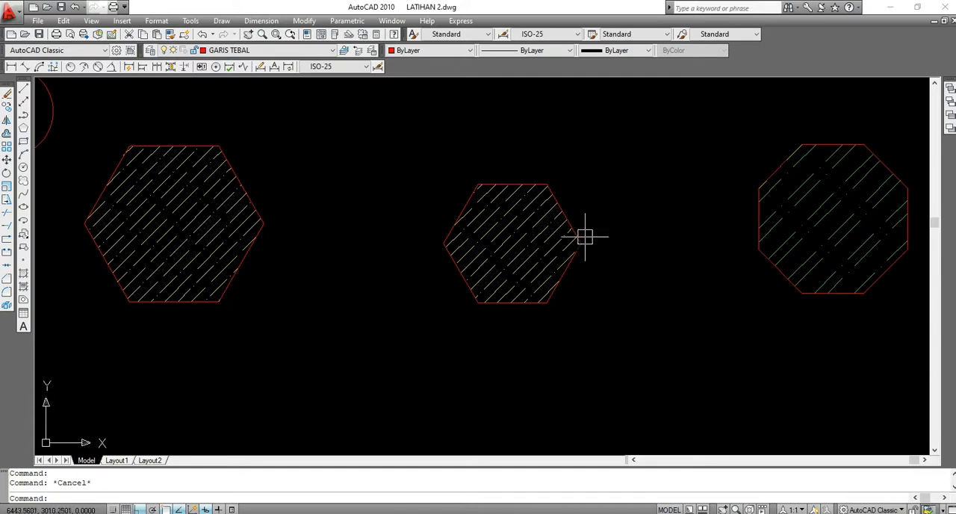
scroll(495, 221, "down", 2)
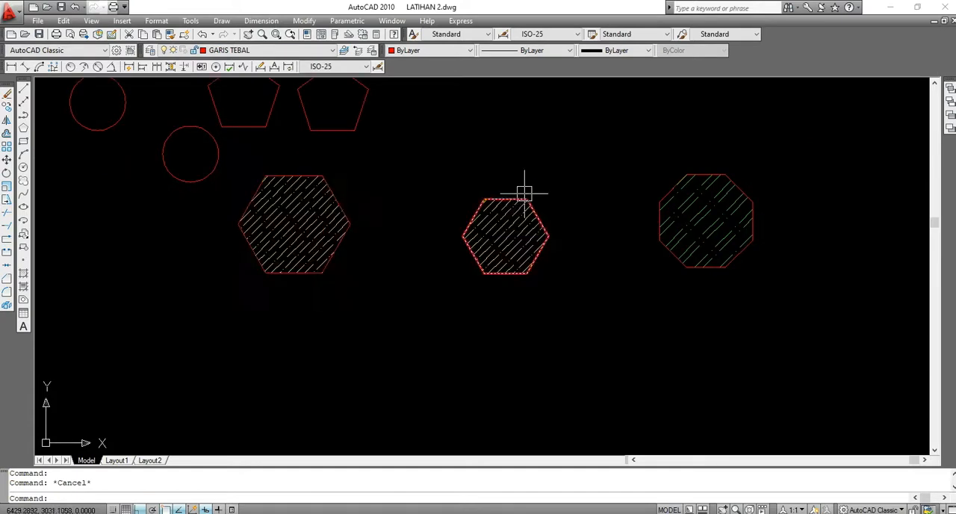
scroll(523, 191, "down", 2)
scroll(451, 177, "up", 1)
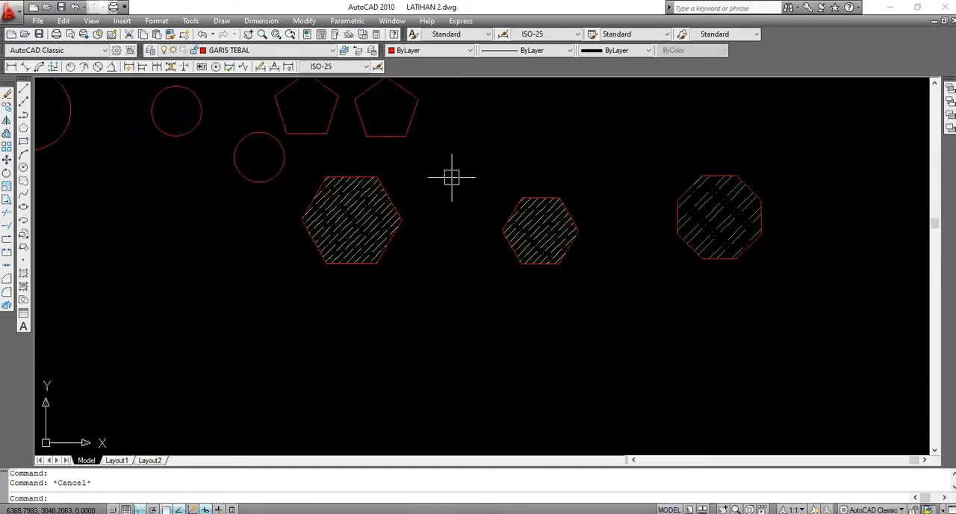